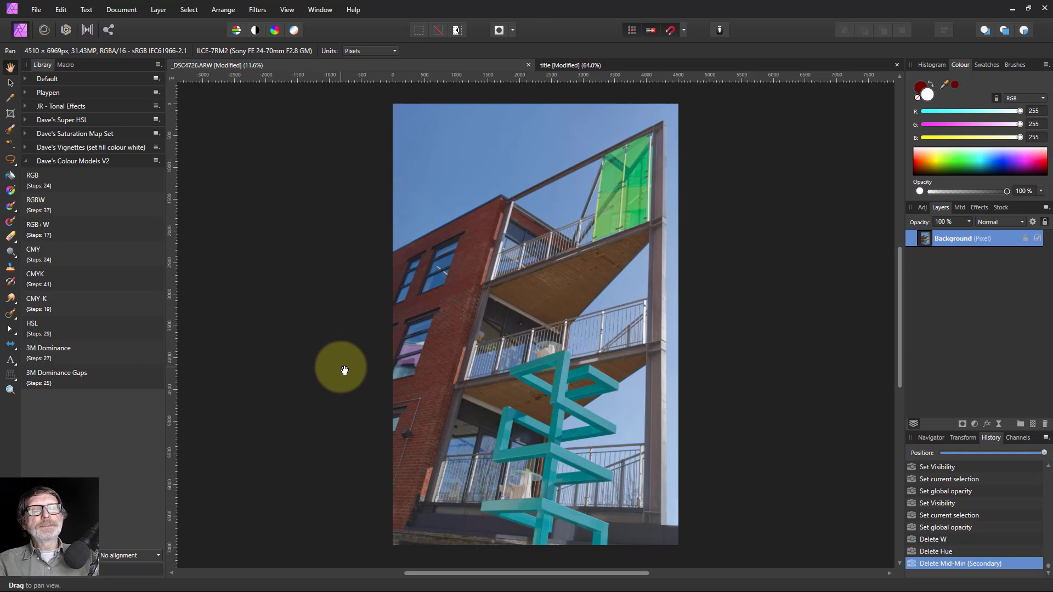
- Run the 3M Dominance Gaps macro and solo Max-Mid, Mid-Min and Max-Min, ending on Mid-Min
click(53, 381)
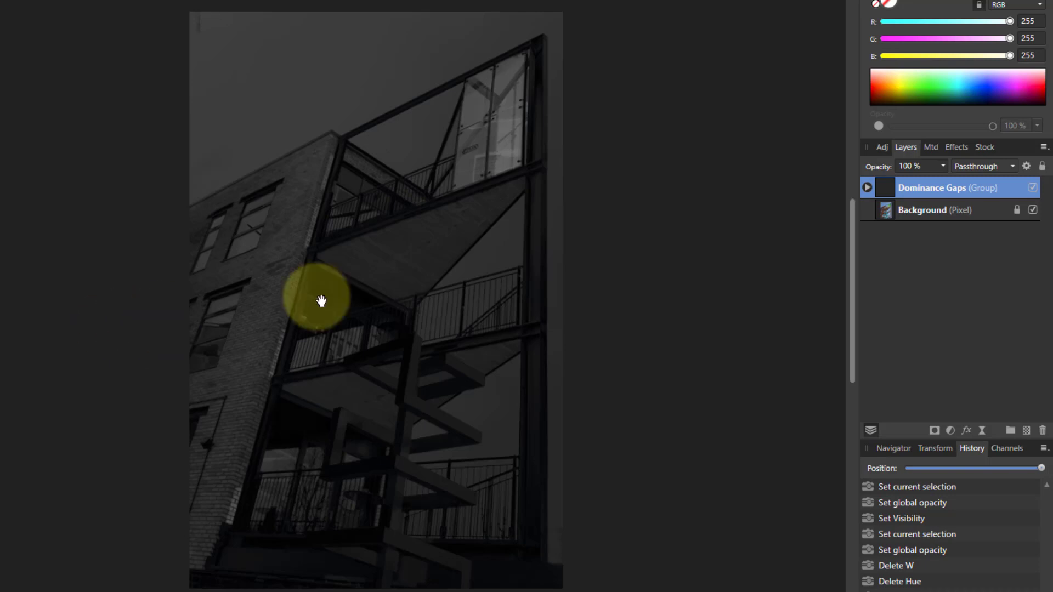
click(867, 187)
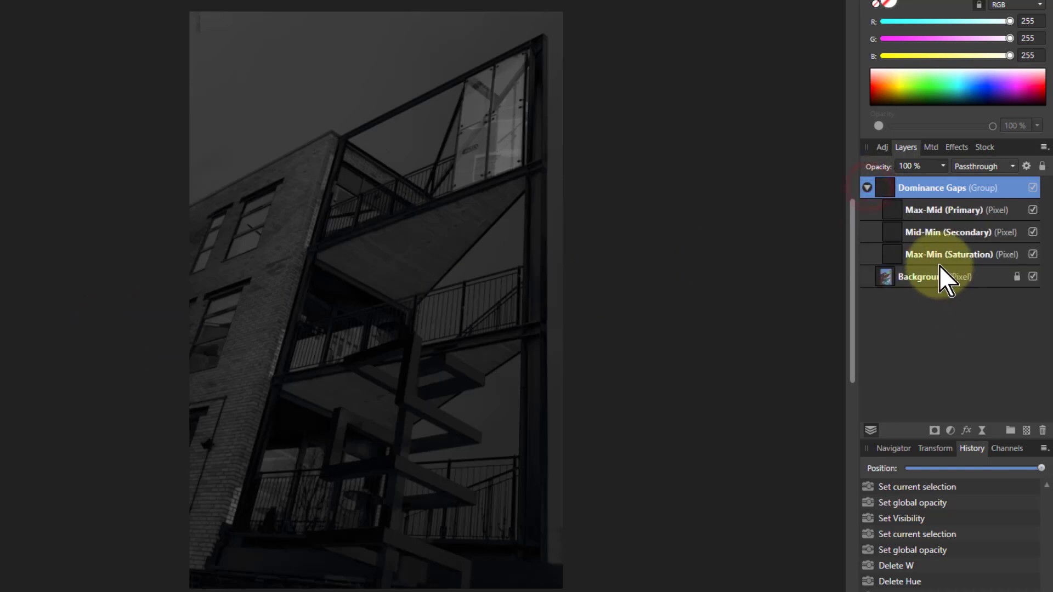
click(893, 211)
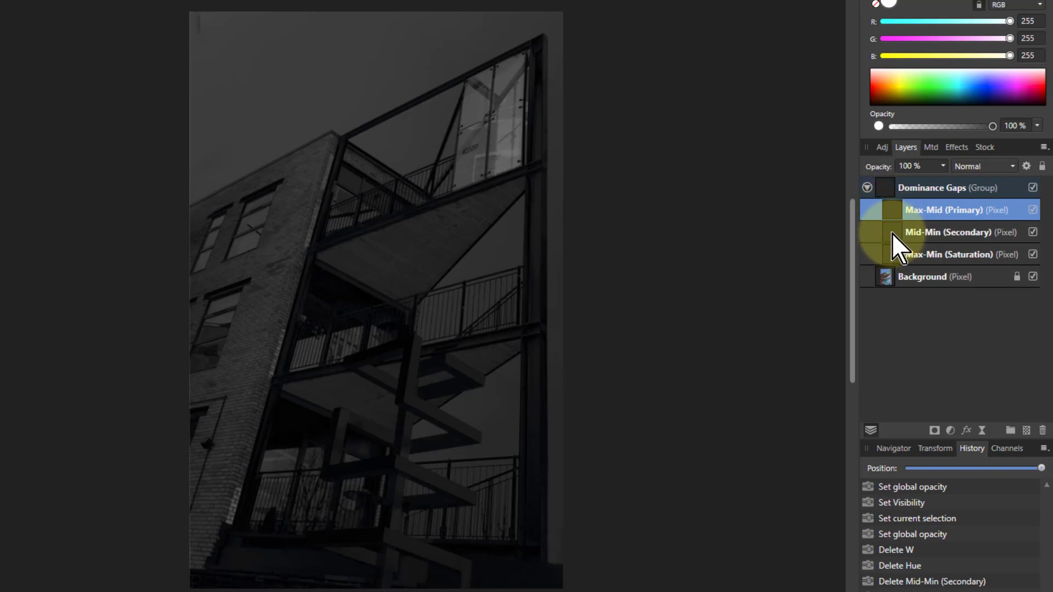
click(891, 233)
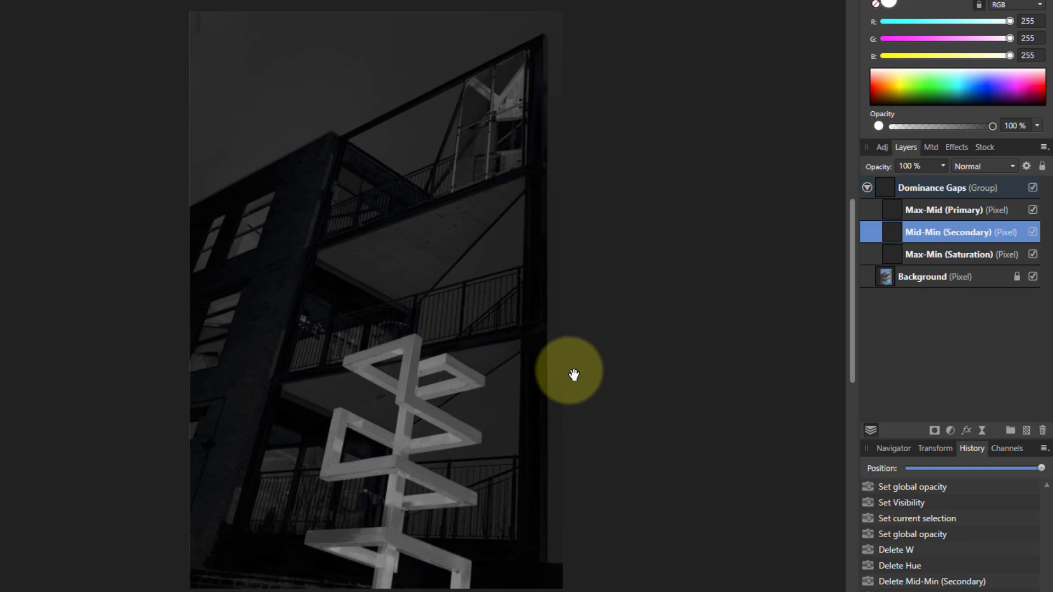
alt+click(890, 258)
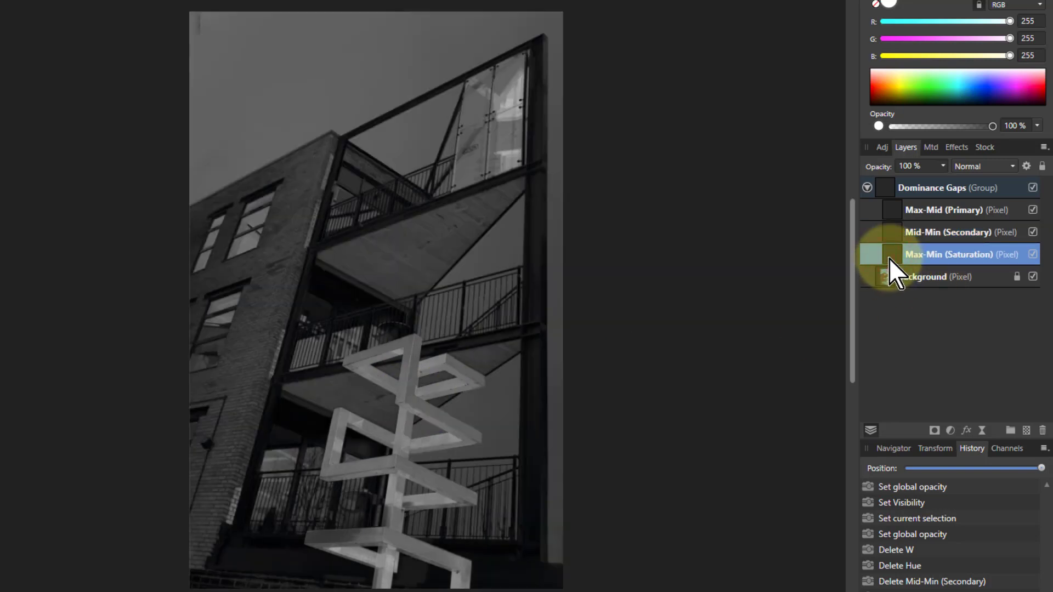
alt+click(891, 237)
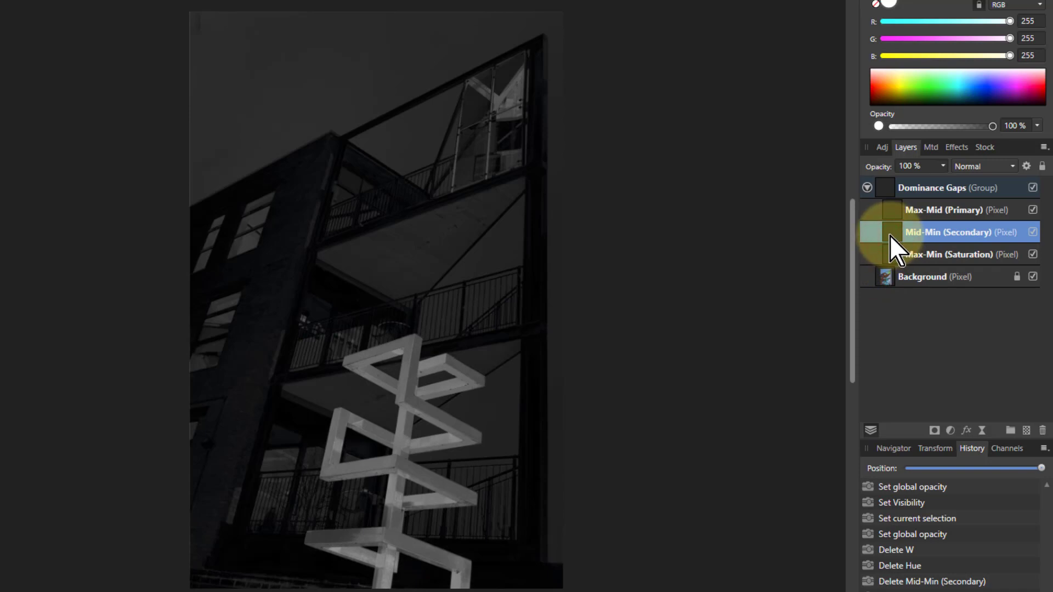
- Pull Mid-Min (Secondary) out of the Dominance Gaps group, then delete the group
drag(892, 235, 866, 264)
click(877, 189)
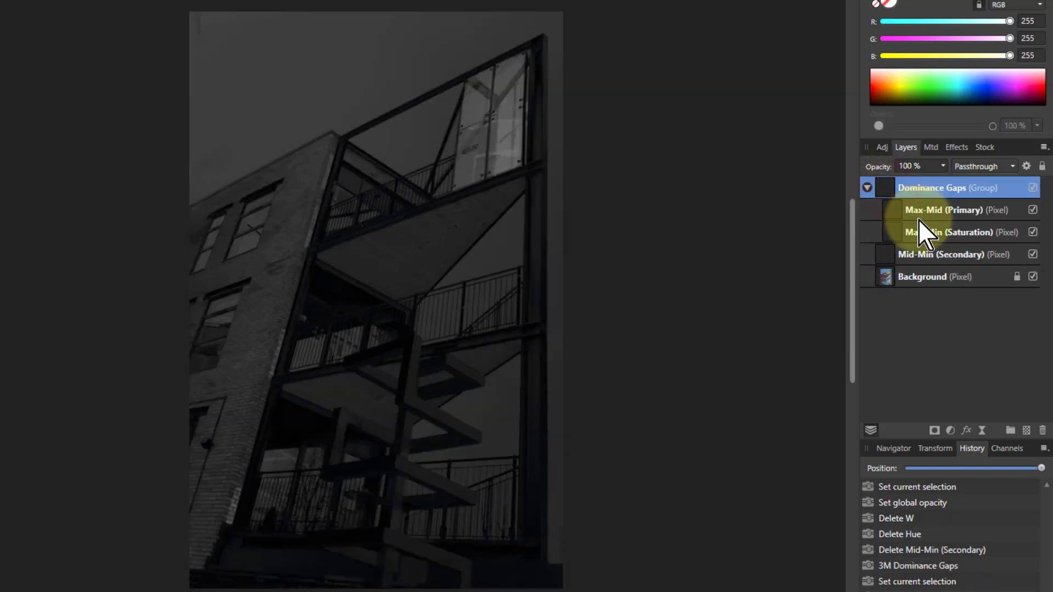
key(Delete)
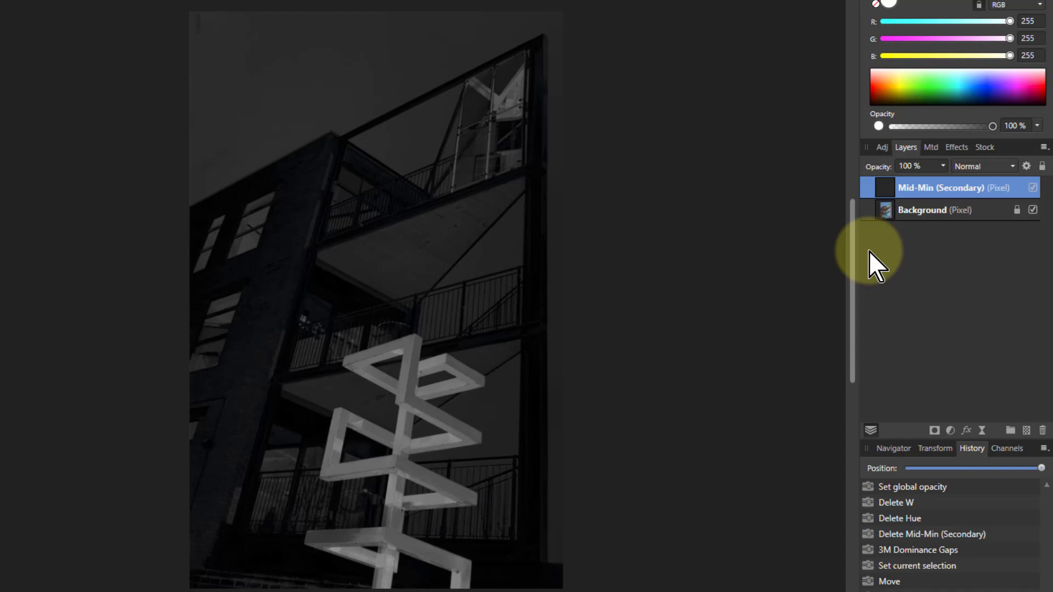
- Set Mid-Min to Colour Dodge, compare it on and off, leave it hidden, and target Background
click(973, 170)
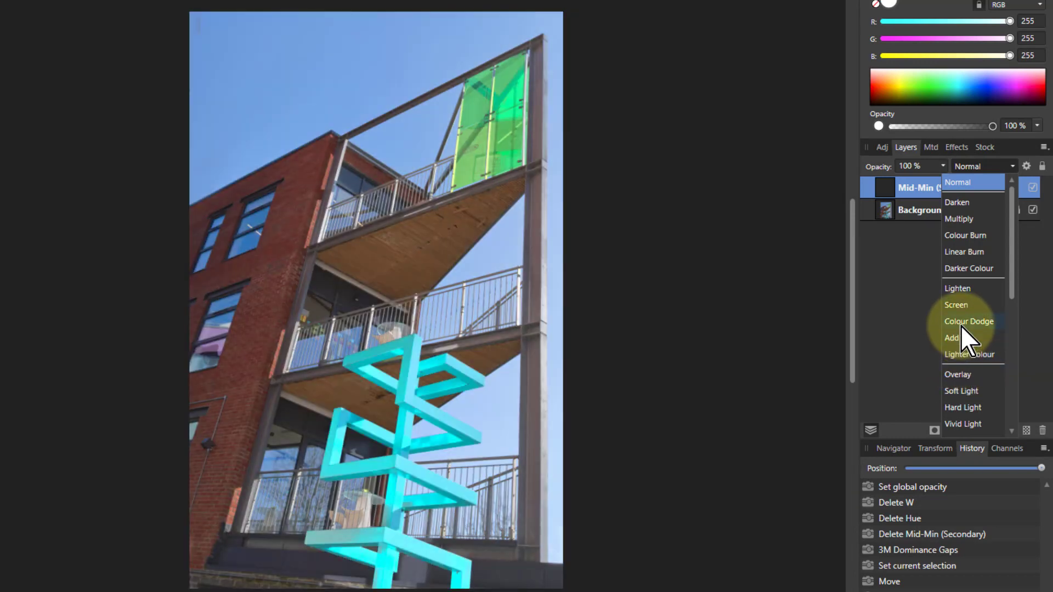
click(959, 323)
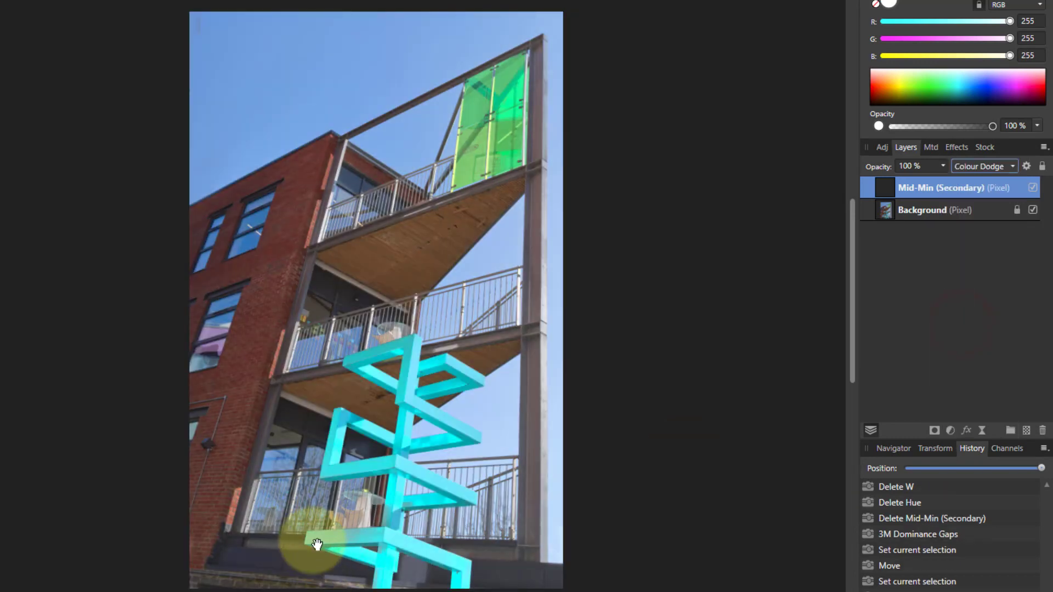
click(1032, 188)
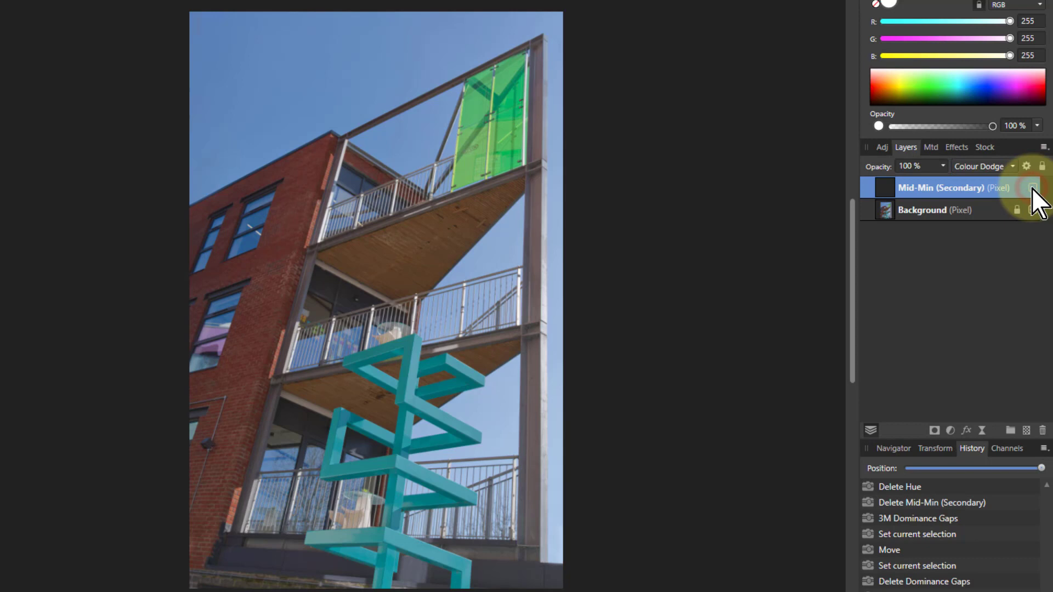
click(1032, 187)
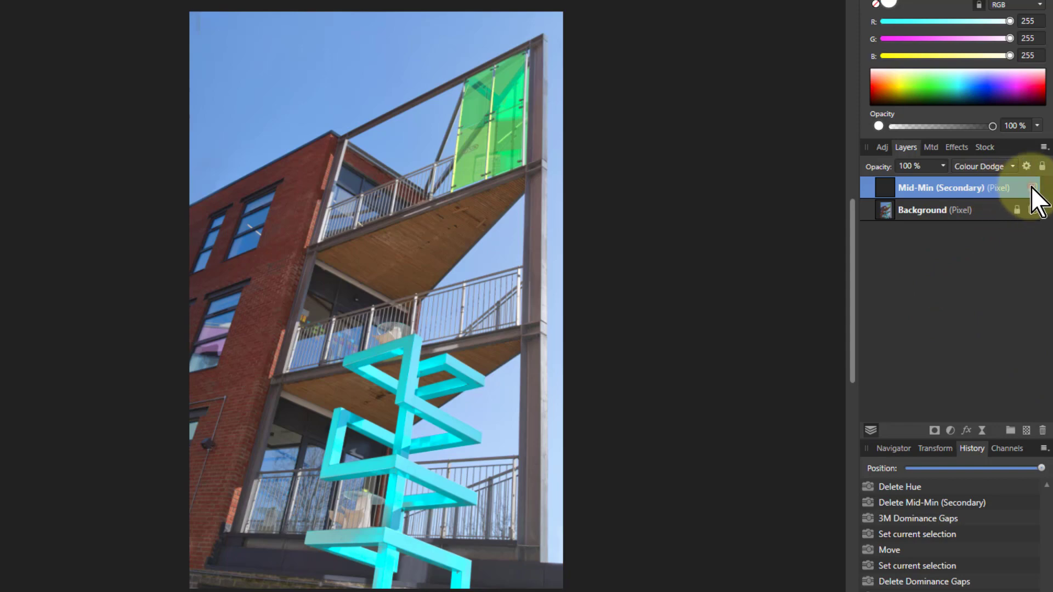
click(1032, 188)
click(907, 217)
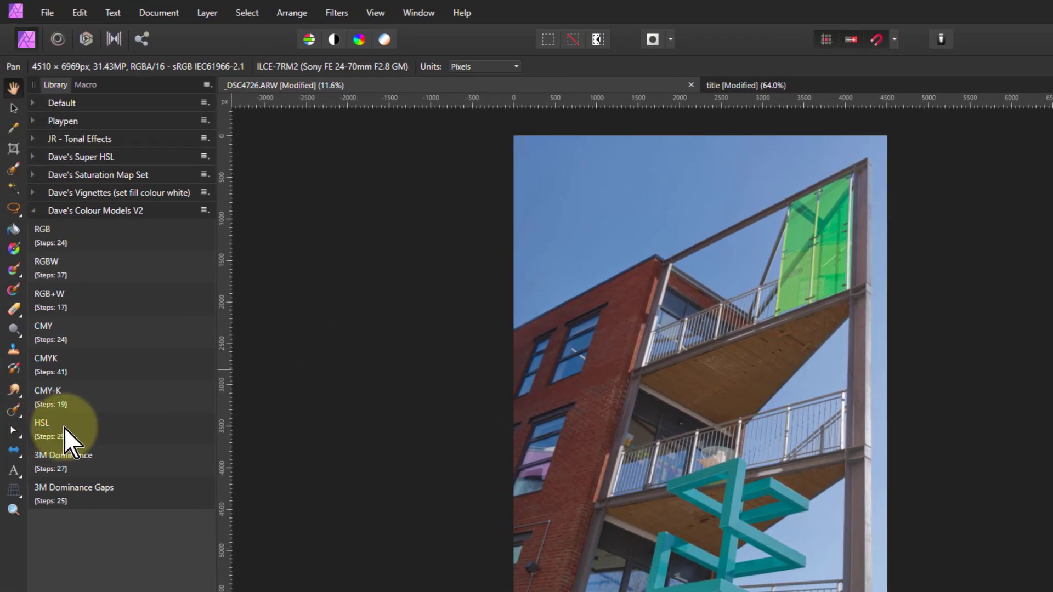
- Run the HSL macro, move its Hue layer to the top, and delete the HSL group
click(77, 427)
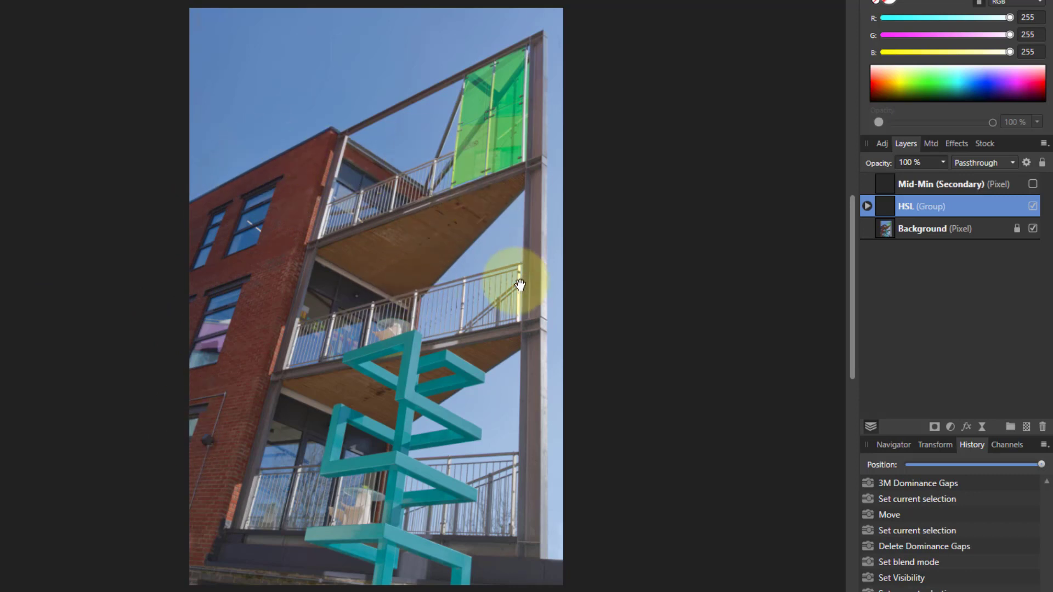
click(868, 207)
click(883, 229)
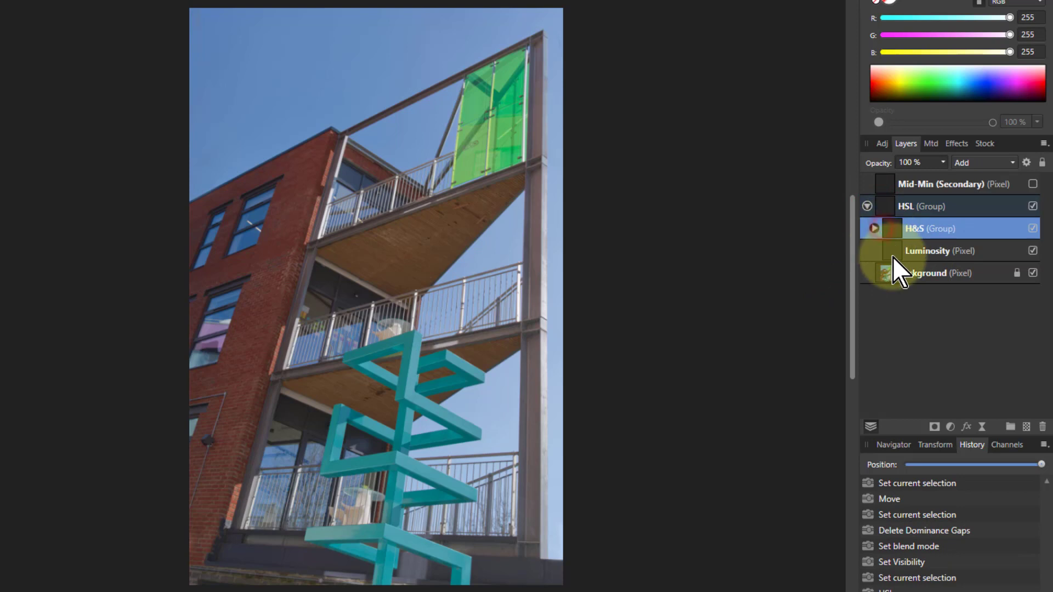
click(874, 228)
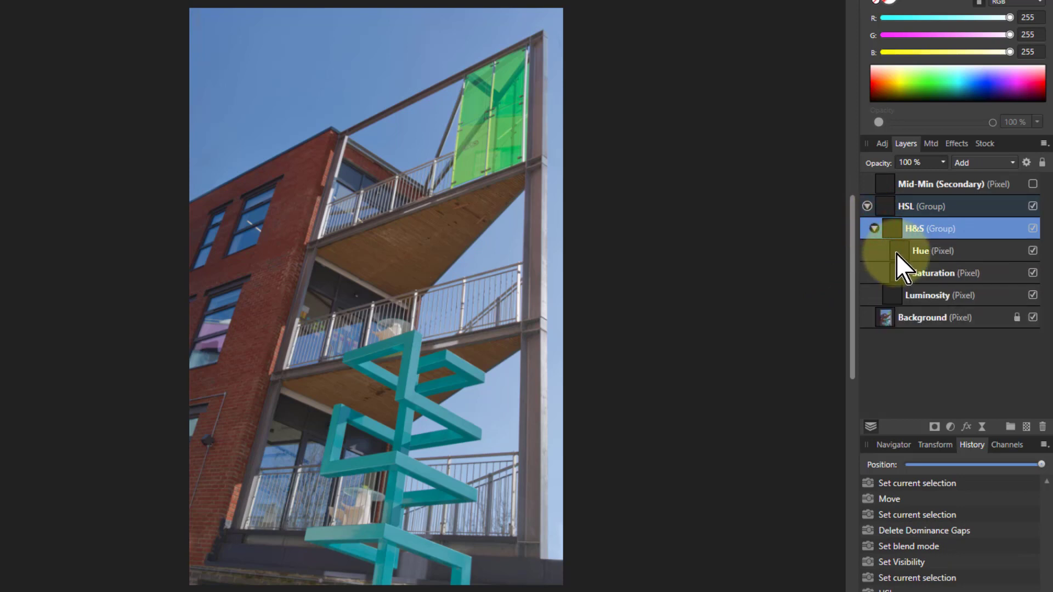
alt+click(901, 250)
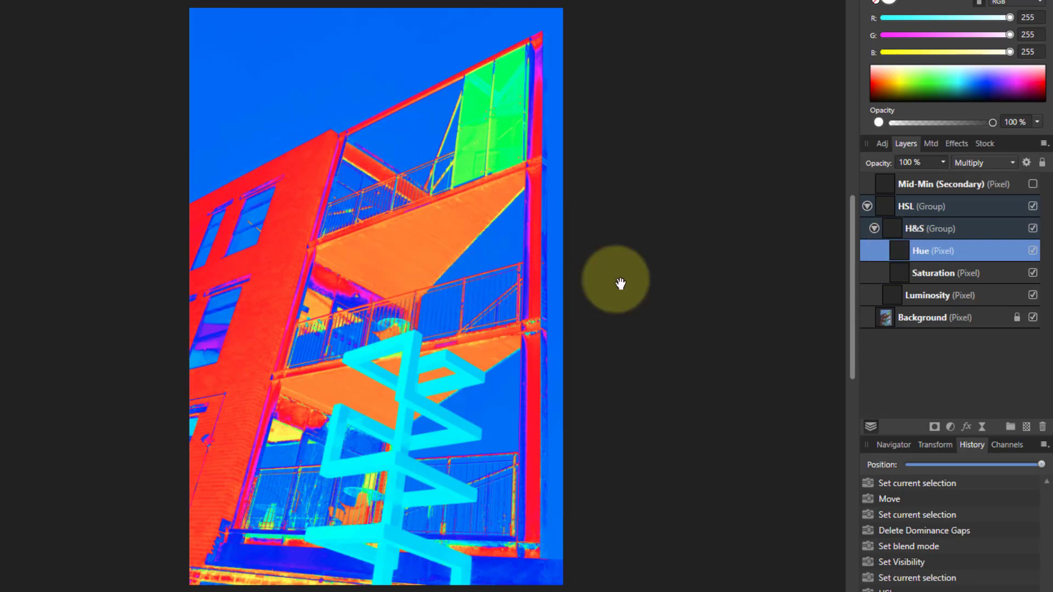
drag(897, 252, 860, 176)
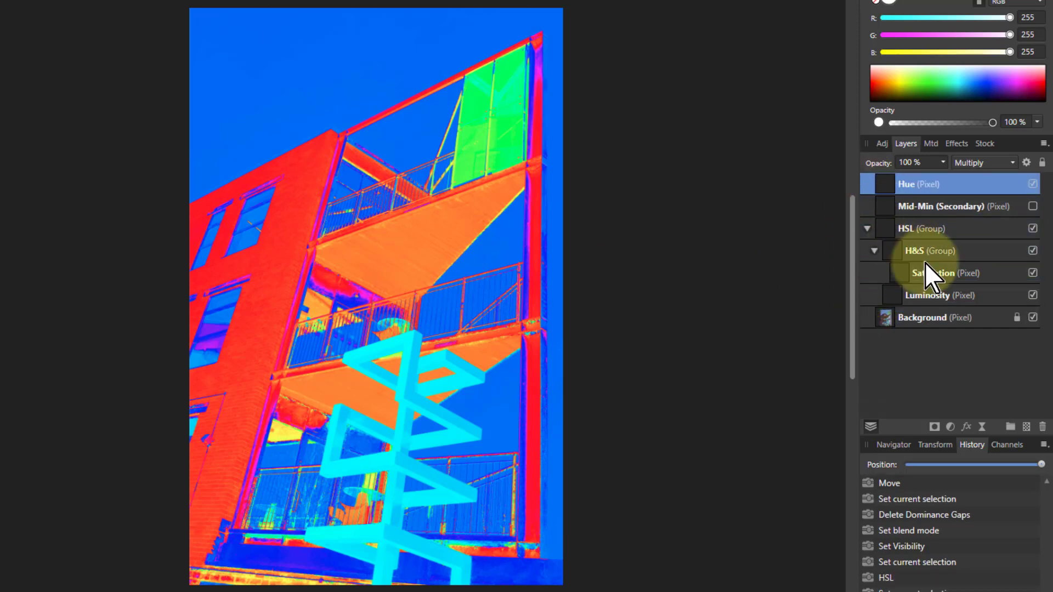
click(891, 229)
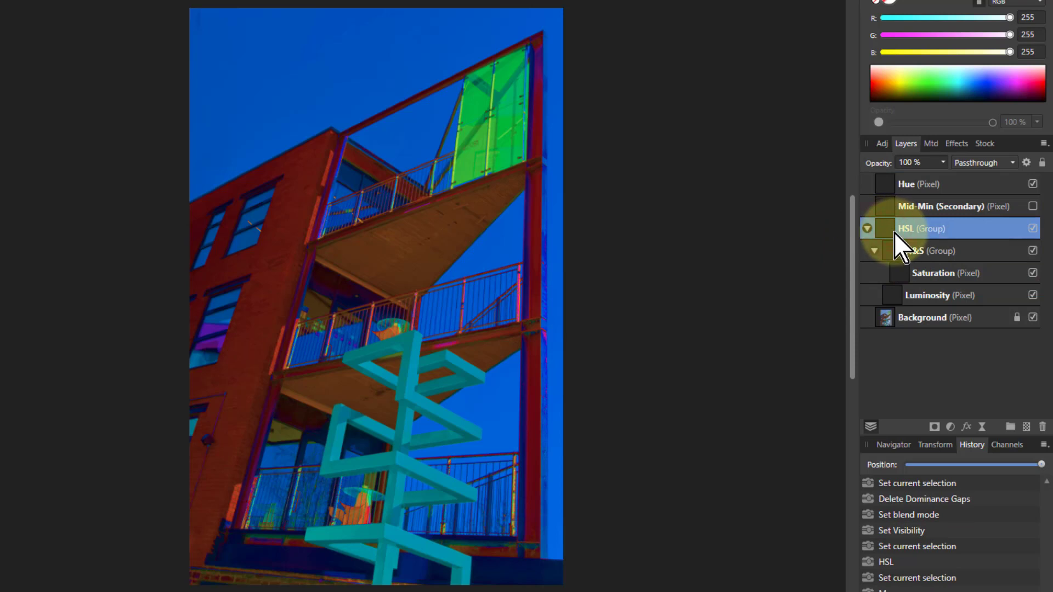
key(Delete)
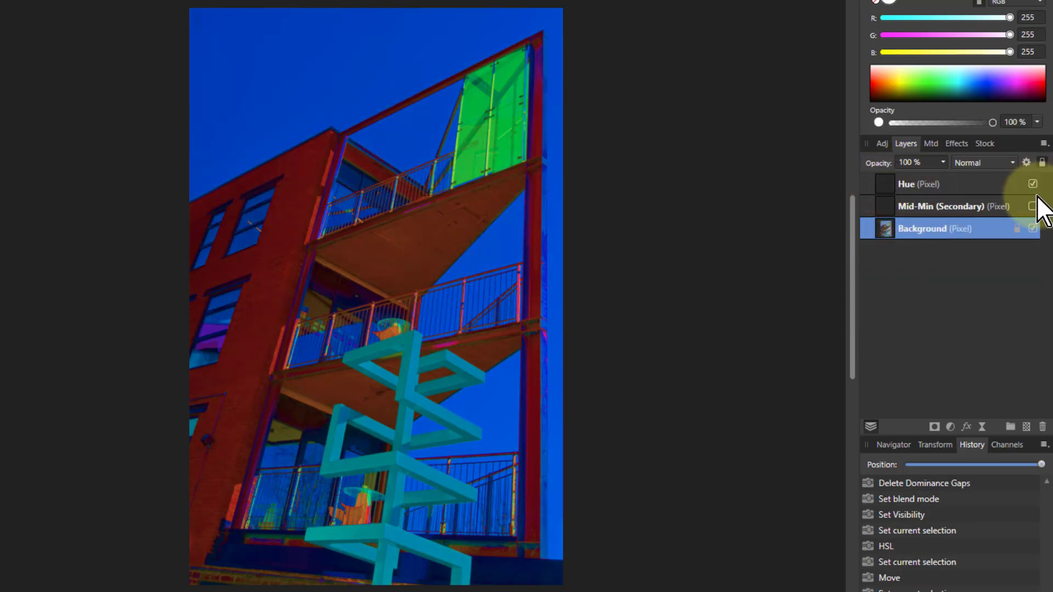
- Set the Hue layer's blend mode back to Normal
click(889, 183)
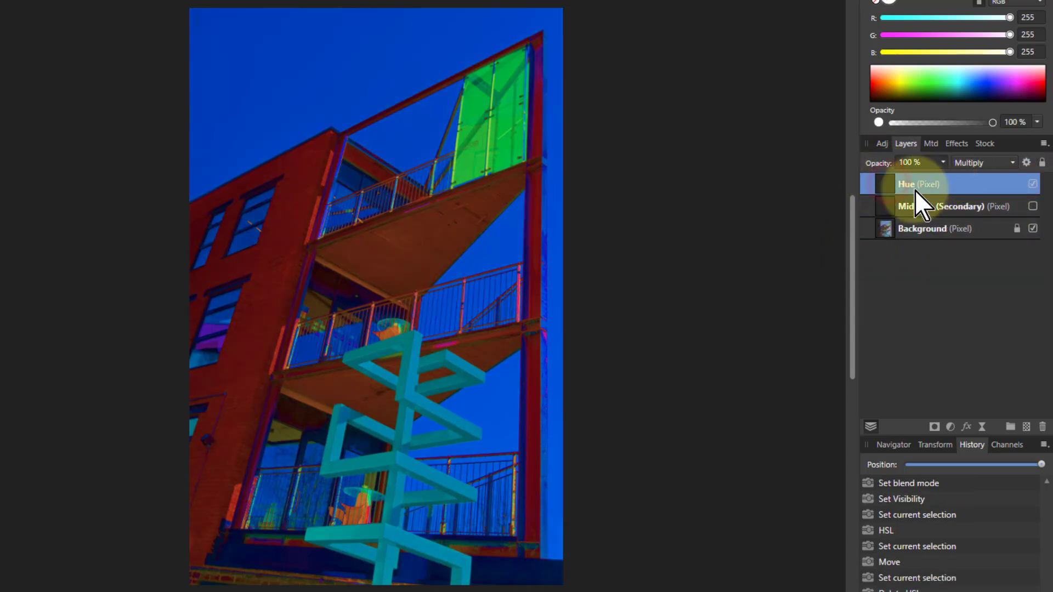
click(986, 161)
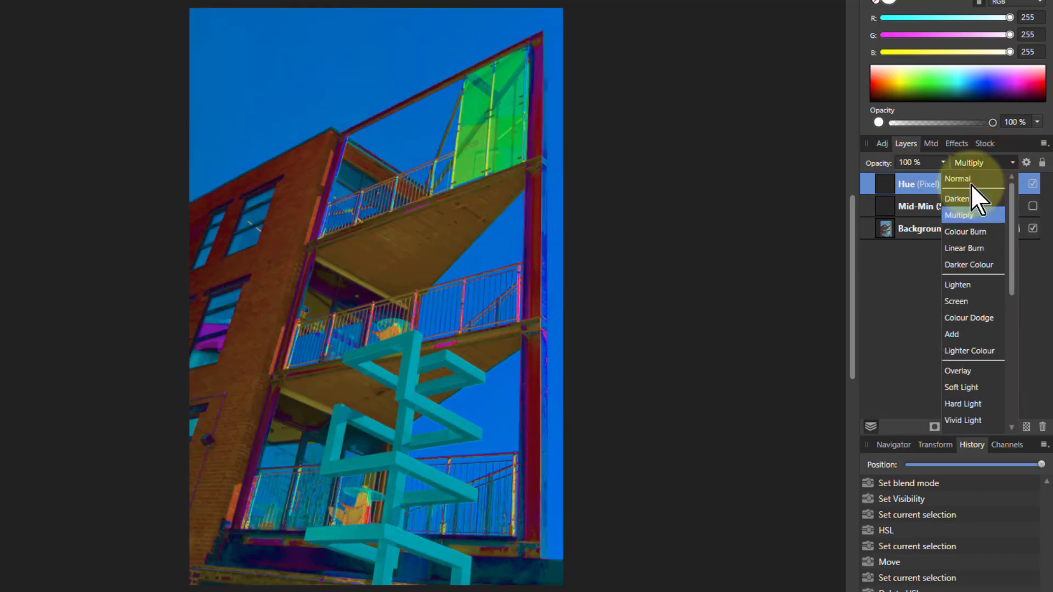
click(966, 180)
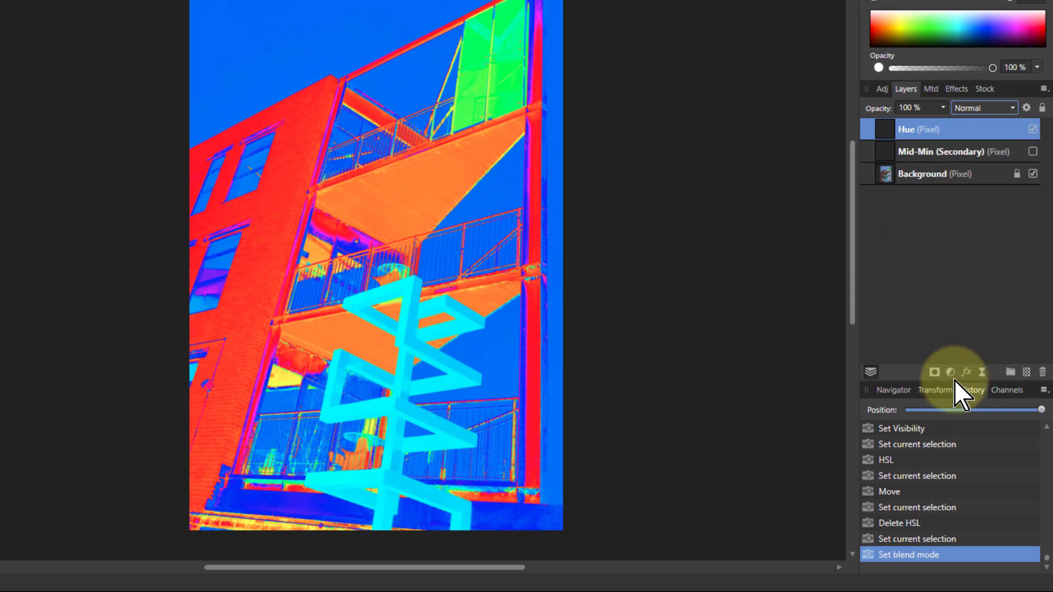
- Clear the Hue layer's green and blue channels in the Channels panel, leaving only red
click(1008, 395)
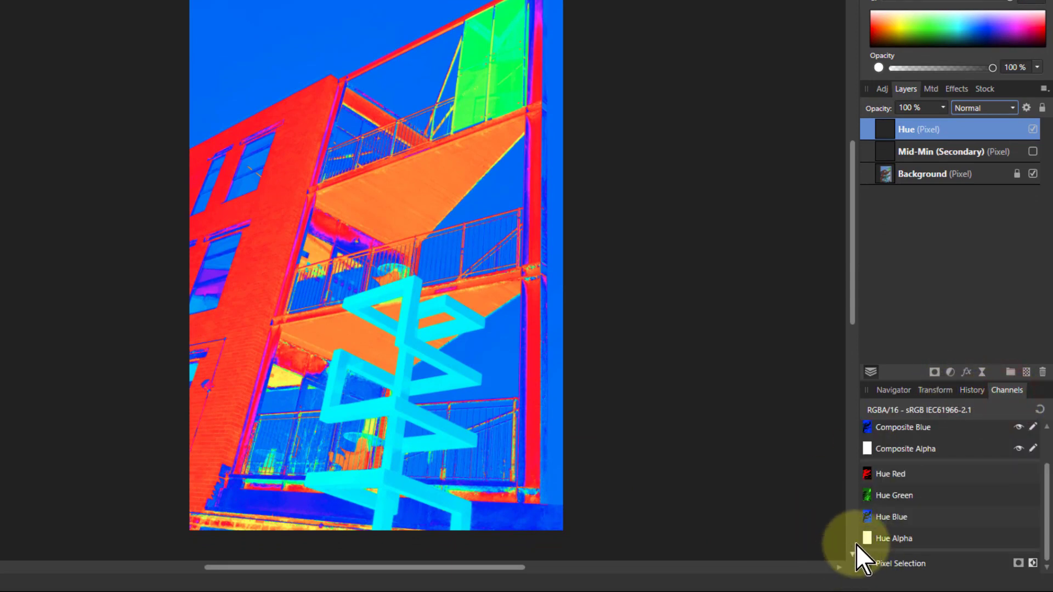
right_click(890, 499)
click(770, 384)
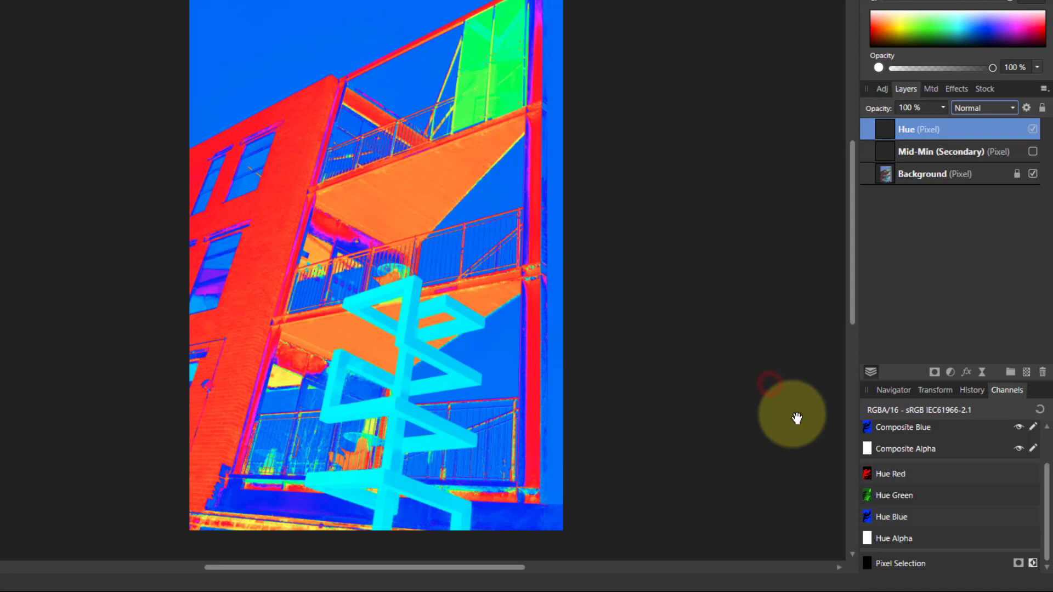
right_click(883, 518)
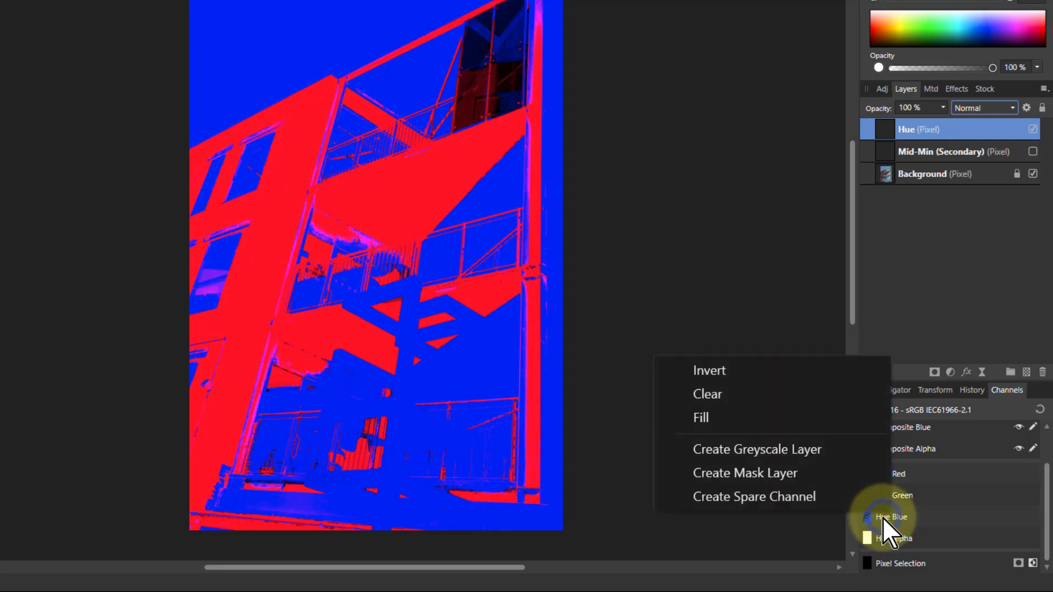
click(736, 395)
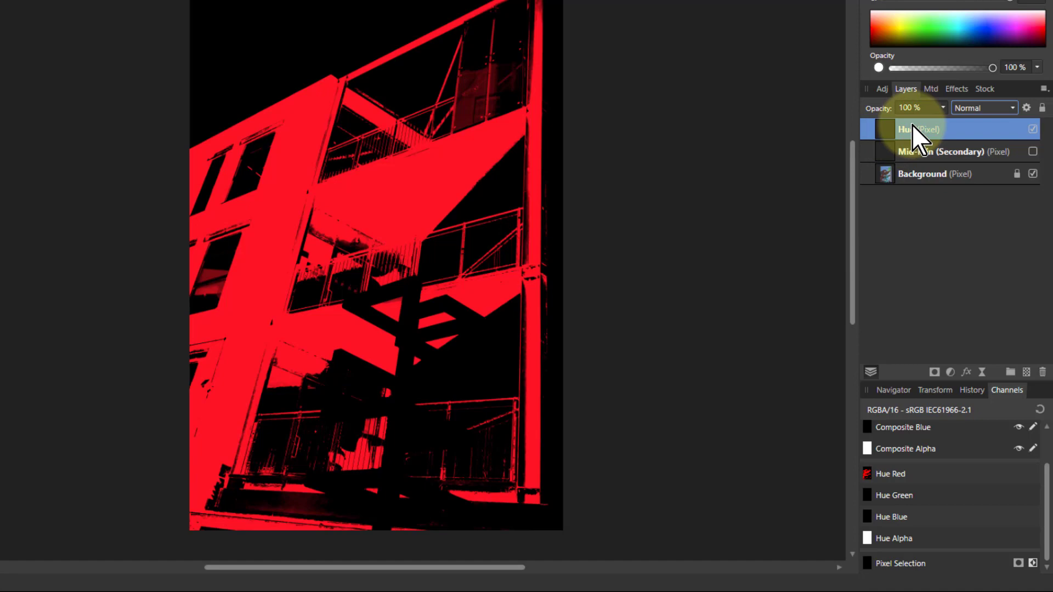
click(969, 109)
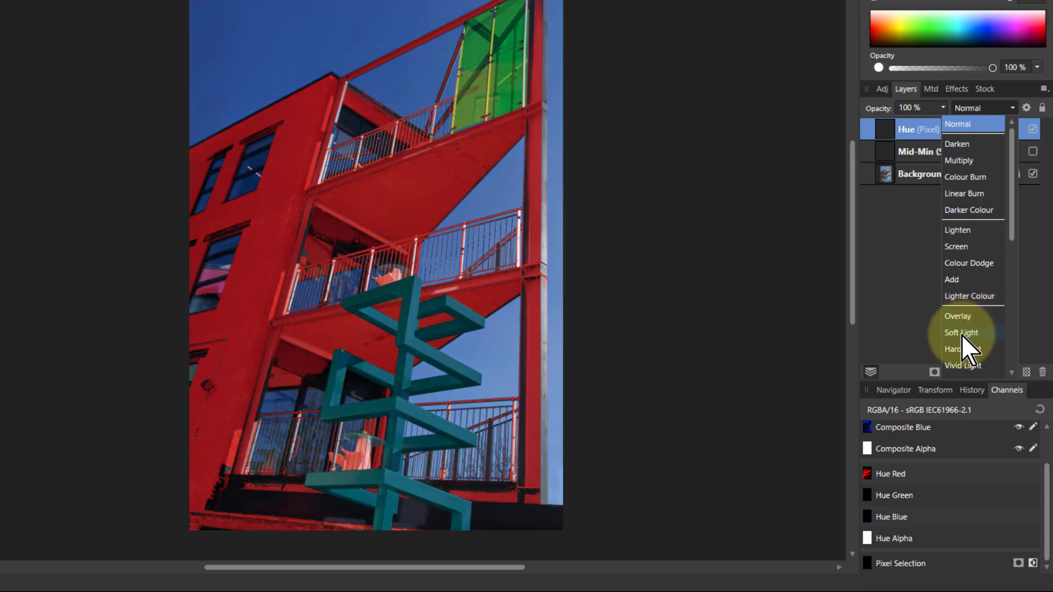
- Give the Hue layer Soft Light blending at 25% opacity
click(962, 333)
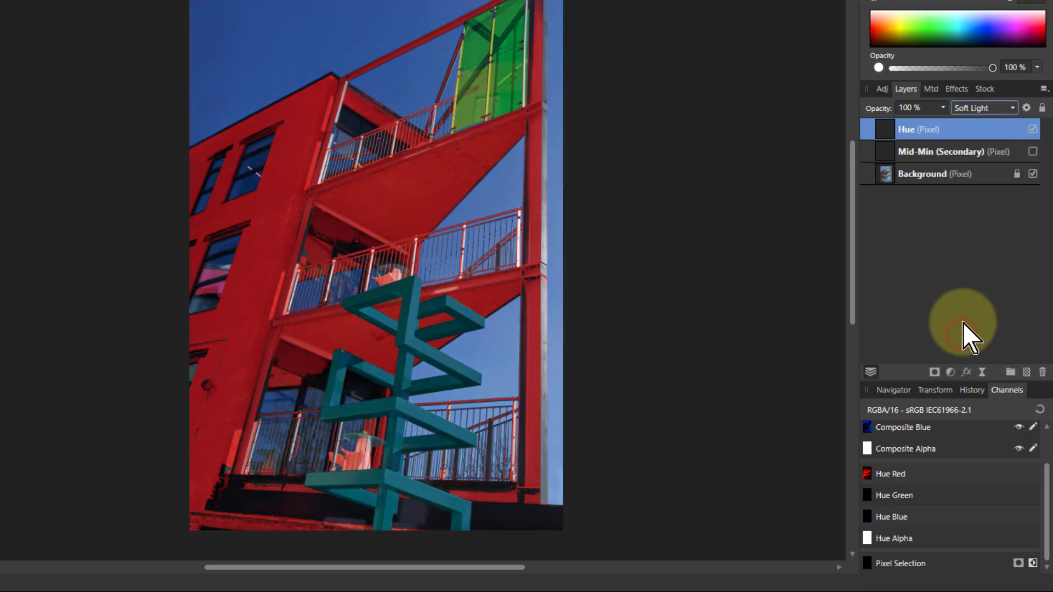
click(943, 135)
drag(941, 156, 871, 170)
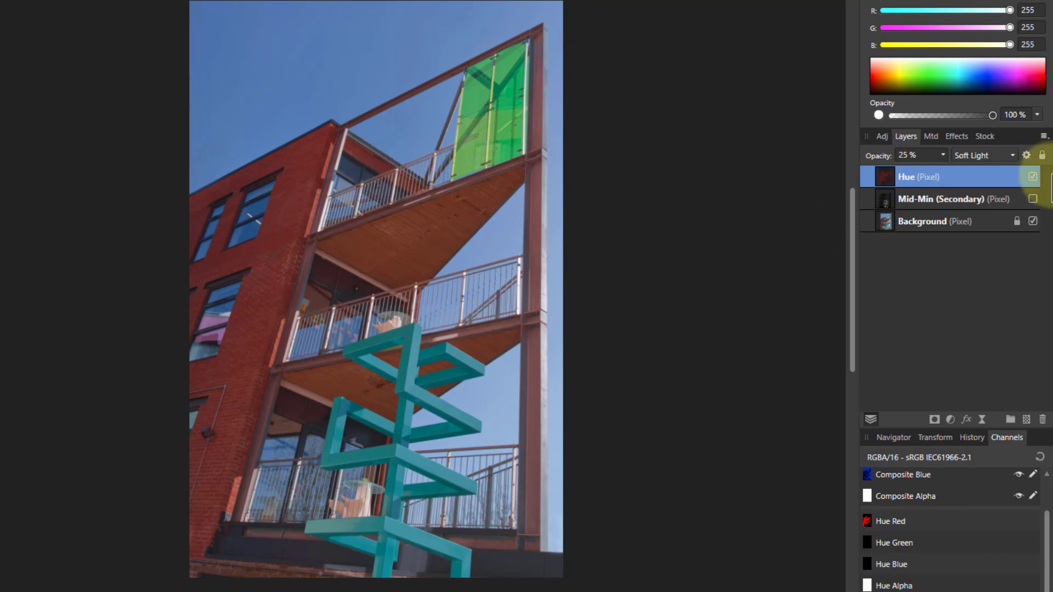
- Compare with Mid-Min shown, then hide both the Hue and Mid-Min (Secondary) layers
click(1033, 199)
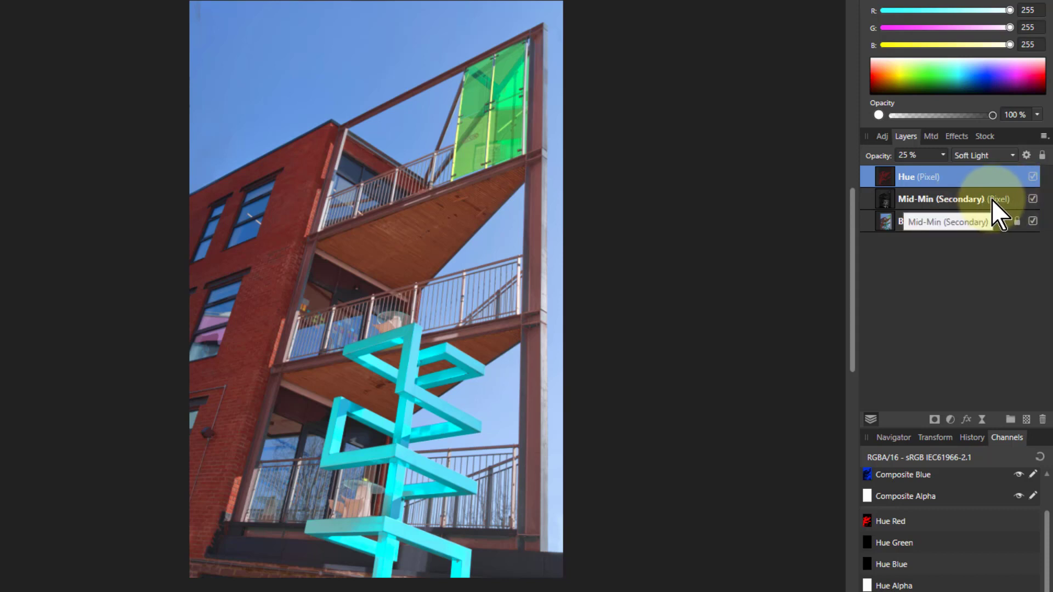
click(1033, 177)
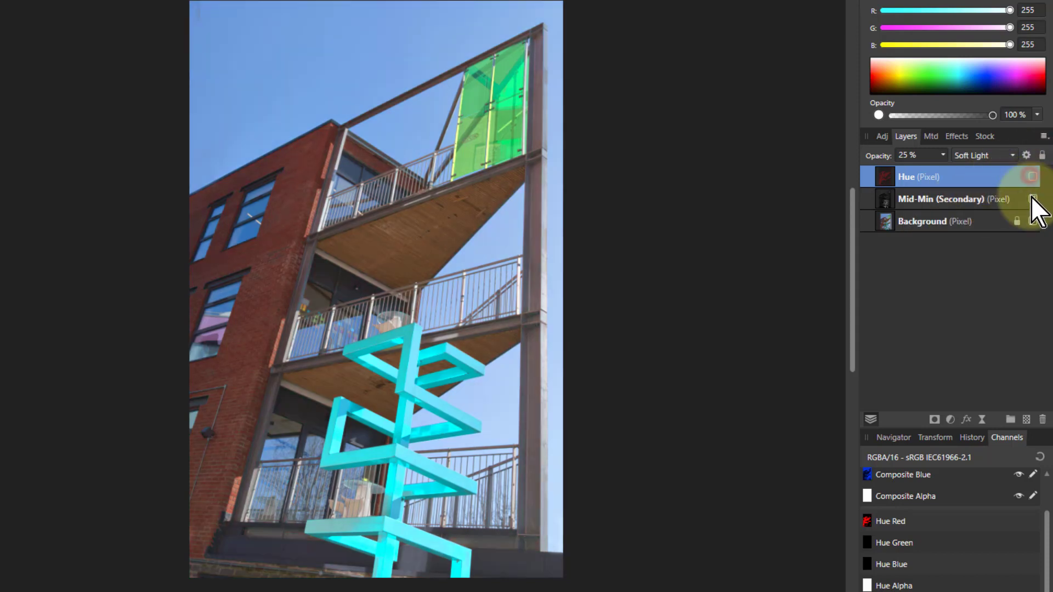
click(1033, 198)
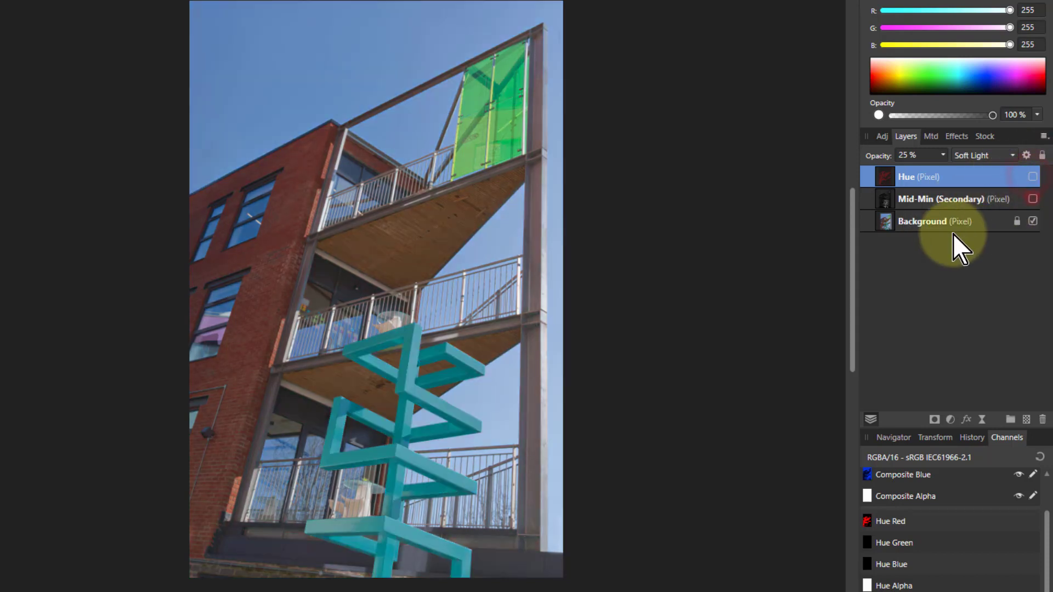
- Run the RGB+W macro on Background, move W to the top, and delete the RGB+W group
click(885, 226)
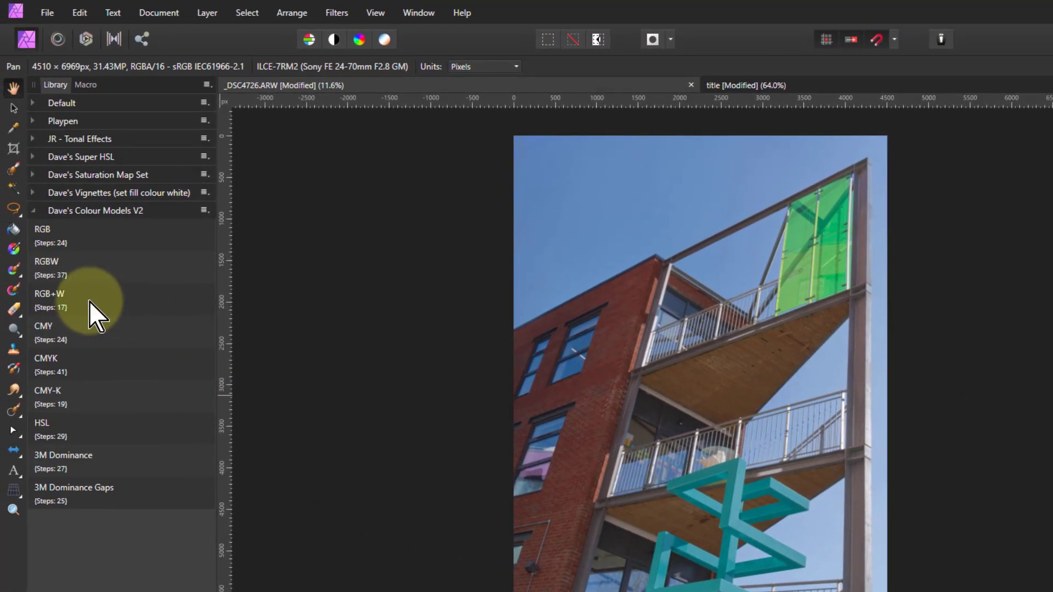
click(54, 296)
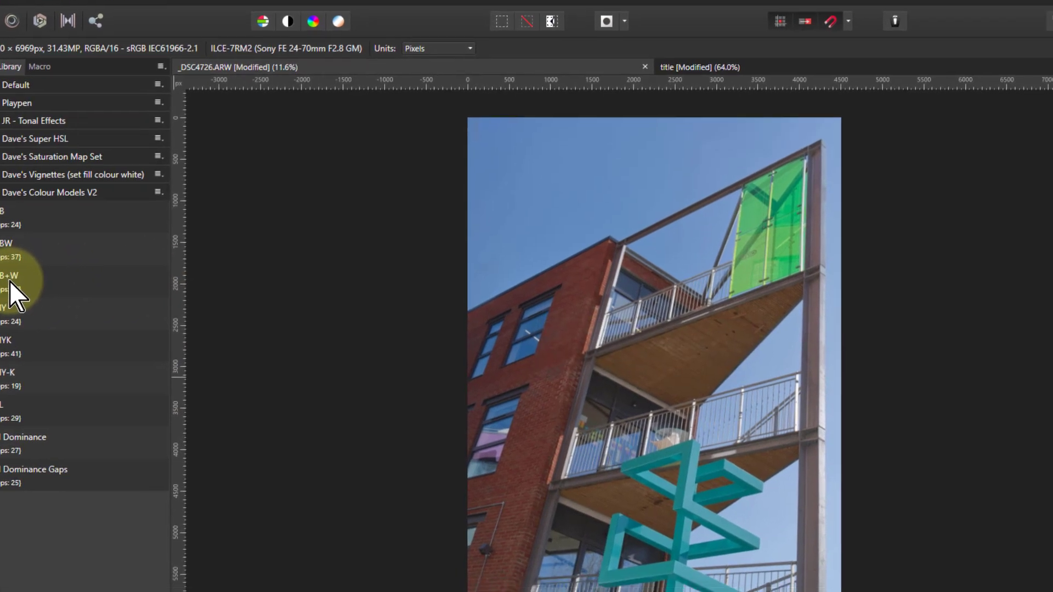
click(867, 228)
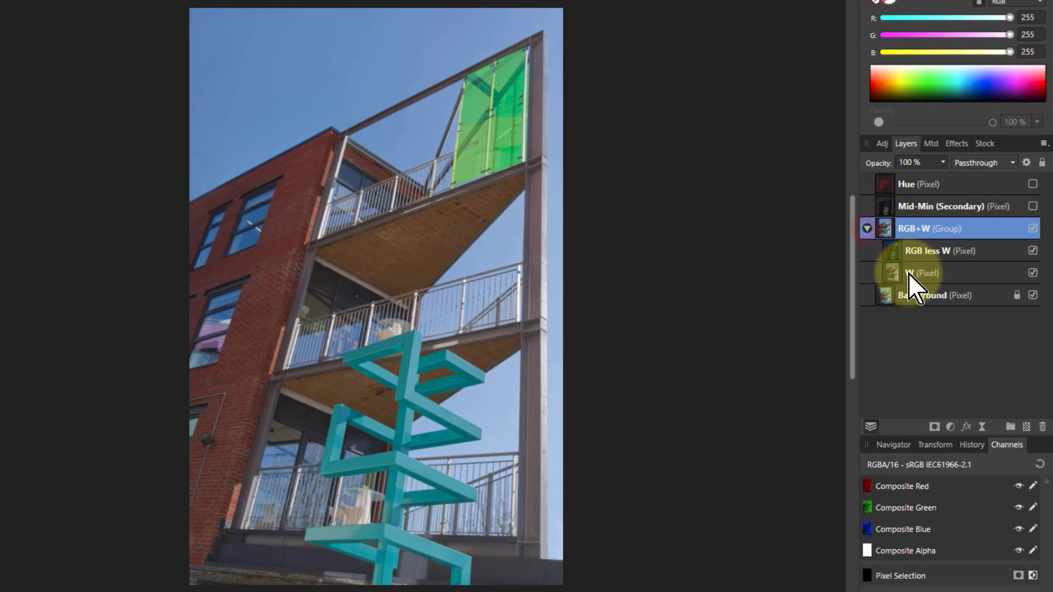
click(904, 272)
drag(893, 269, 890, 169)
click(890, 258)
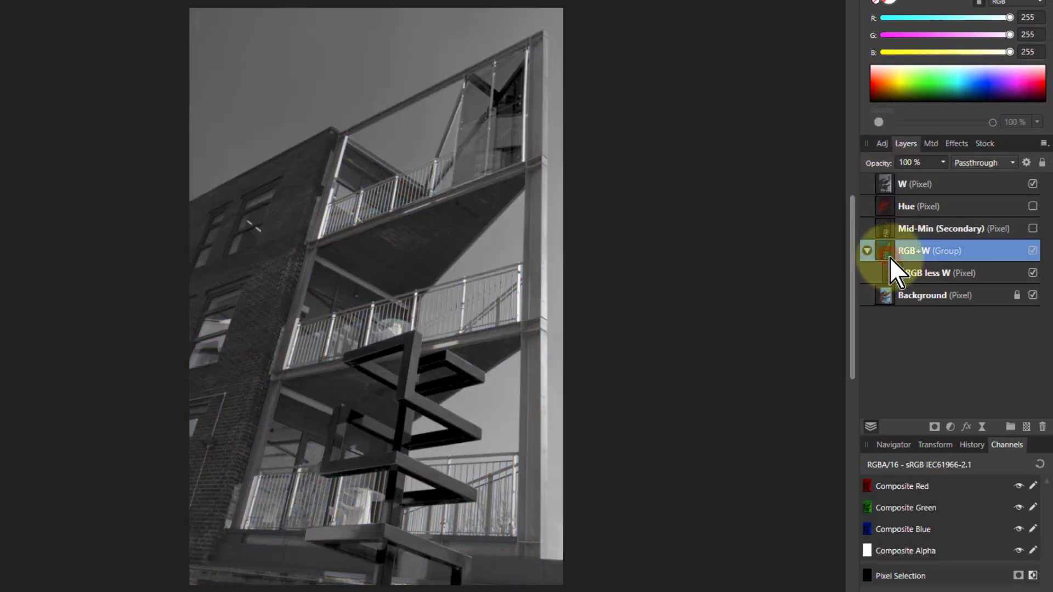
key(Delete)
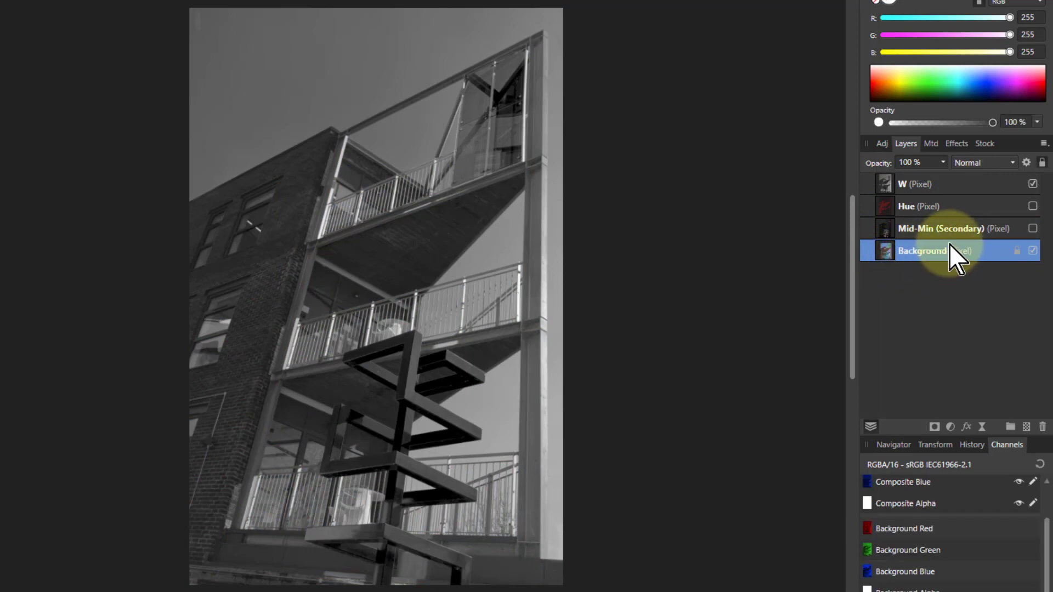
click(886, 182)
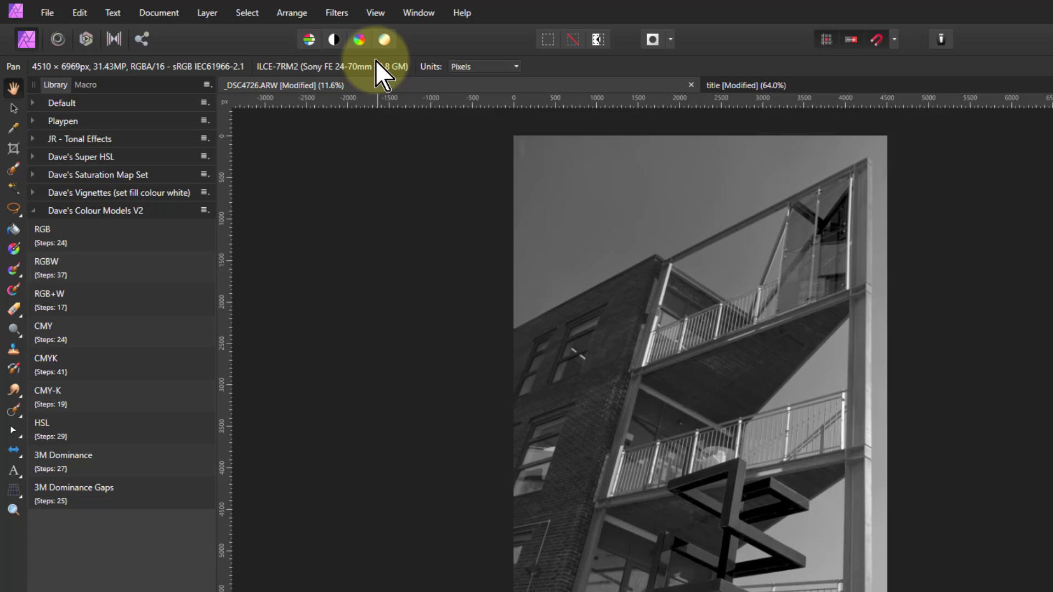
- Apply Detect Edges to the W layer and invert it into dark lines on white
click(337, 15)
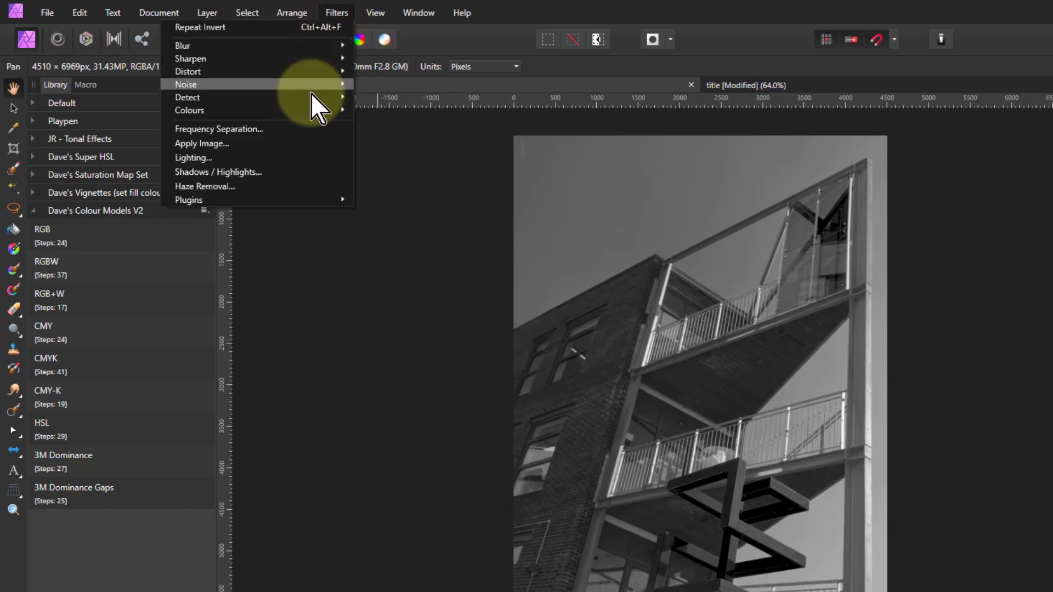
mouse_move(312, 88)
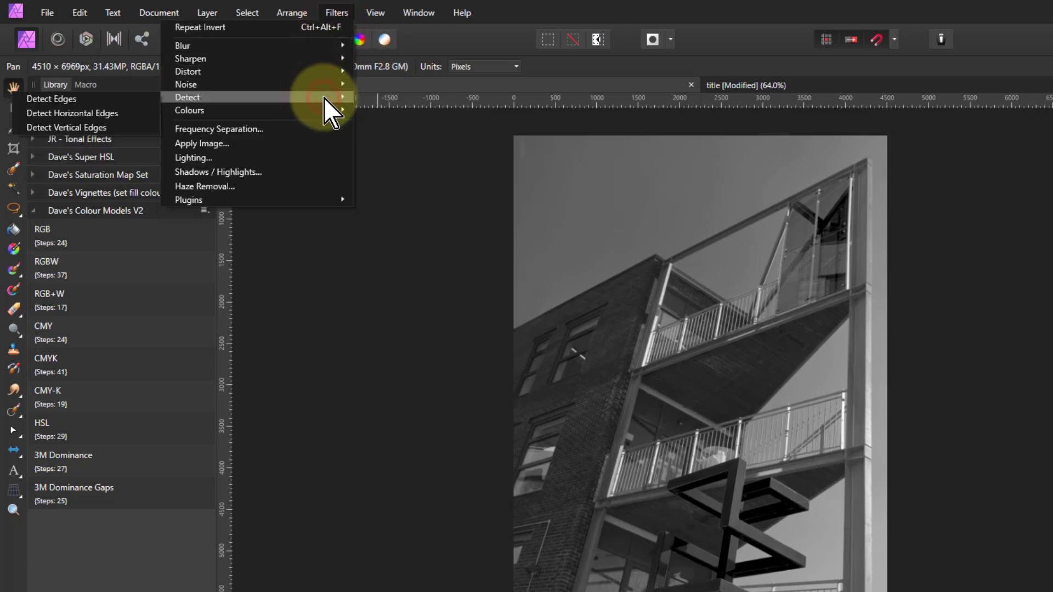
click(145, 98)
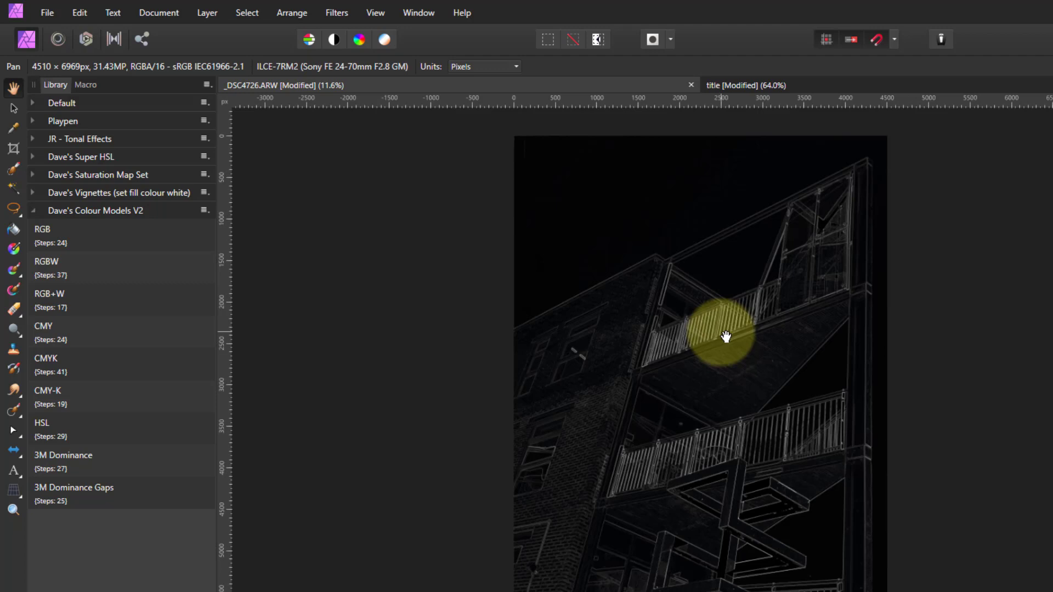
key(ctrl+i)
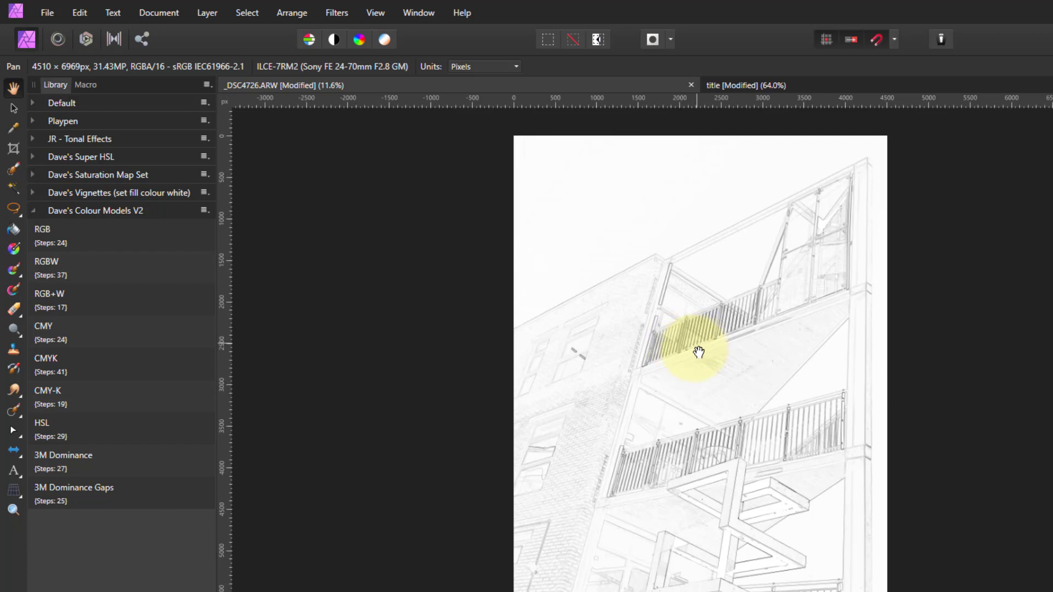
- Apply Erase White Paper to the edge layer and lower its opacity to 50%
click(335, 14)
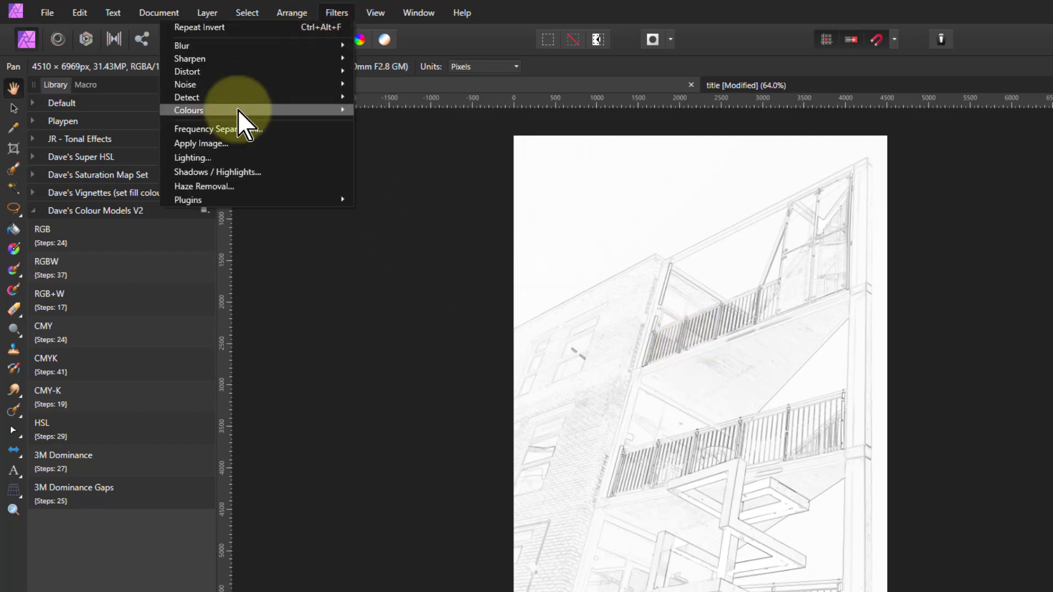
mouse_move(225, 109)
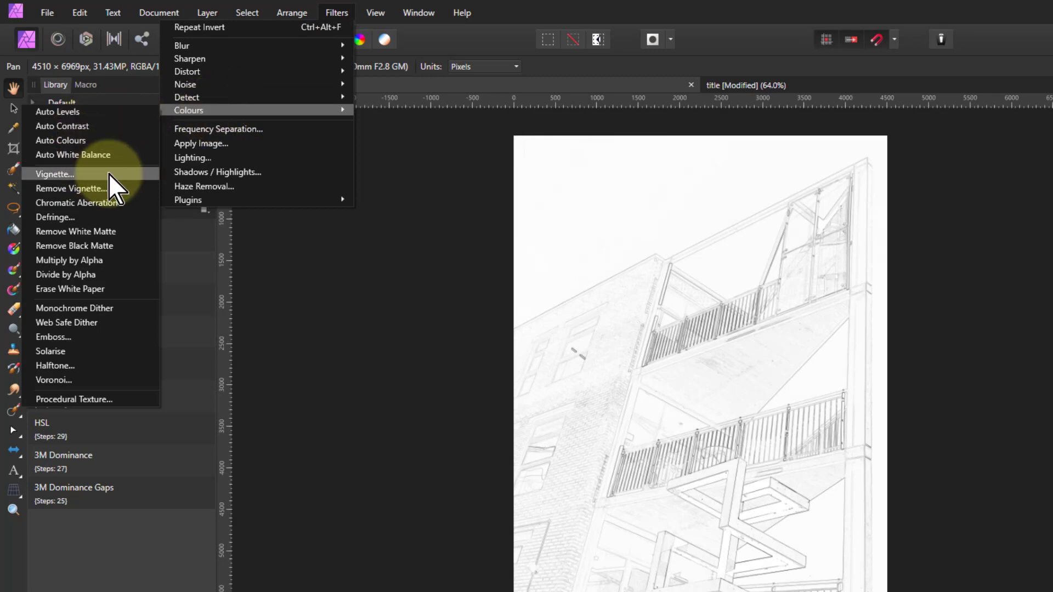
click(77, 287)
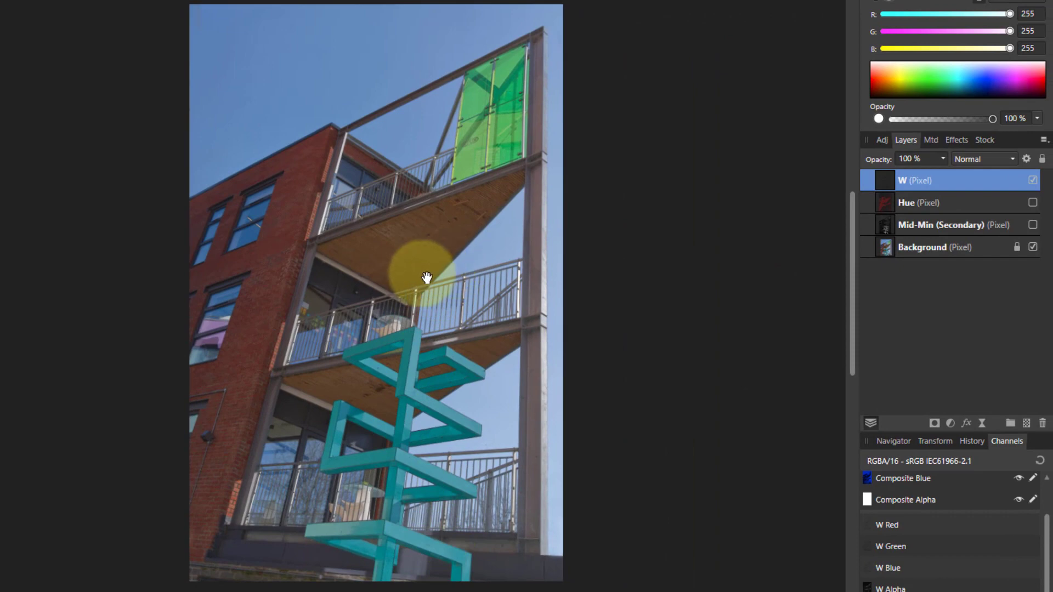
scroll(406, 177, up, 10)
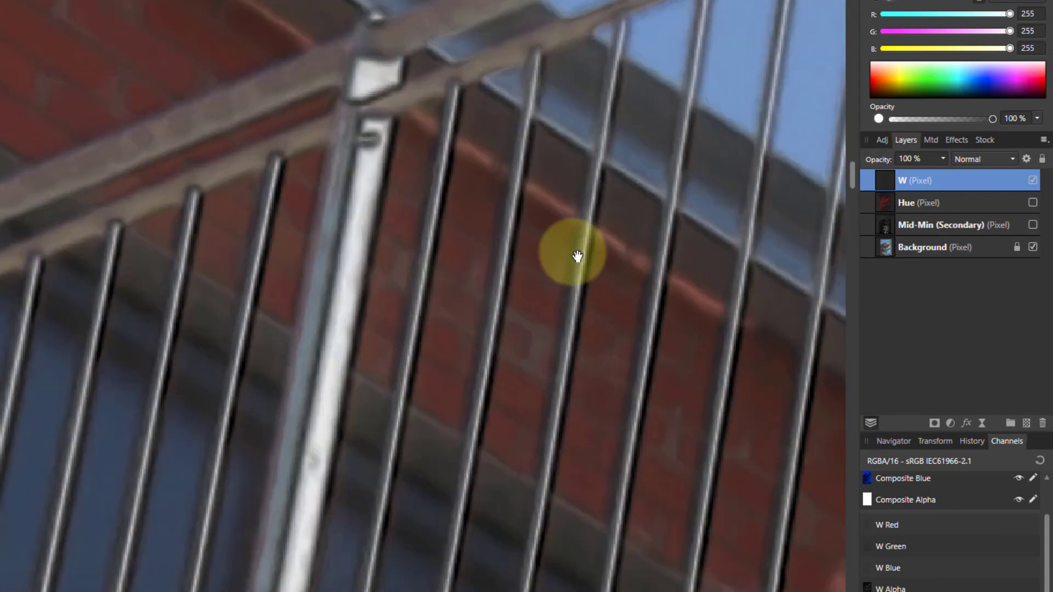
click(943, 159)
drag(944, 173, 891, 175)
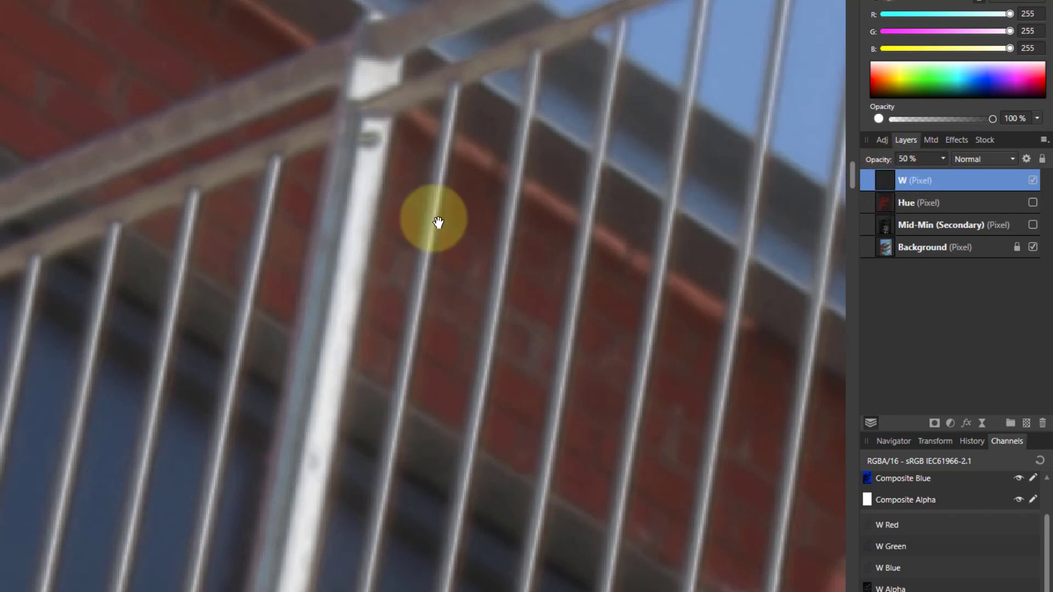
- Fit the photo to view and compare layer combinations, ending with W, Hue and Mid-Min visible
key(ctrl+0)
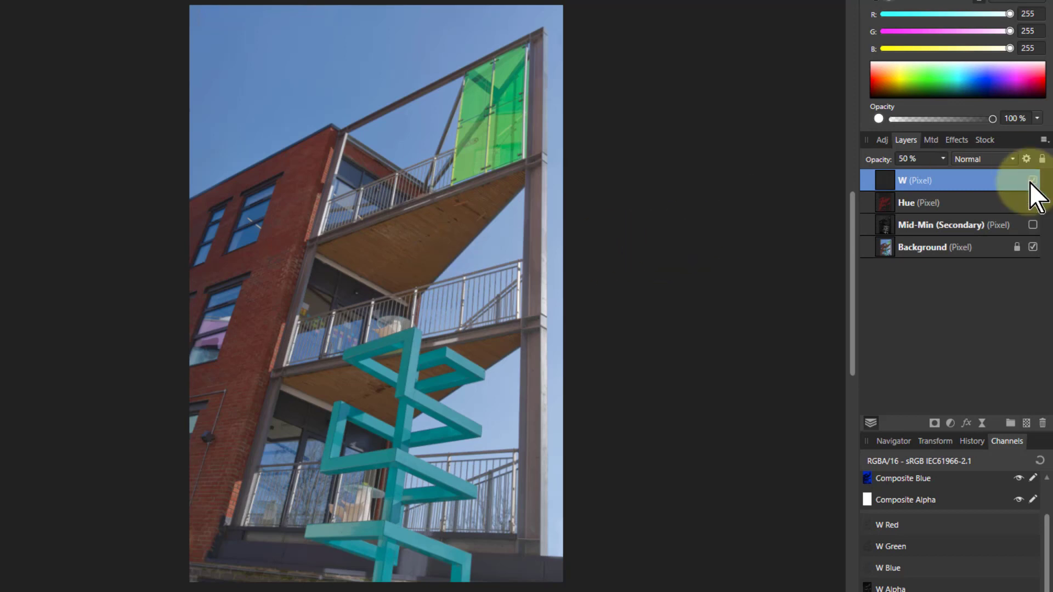
click(1032, 202)
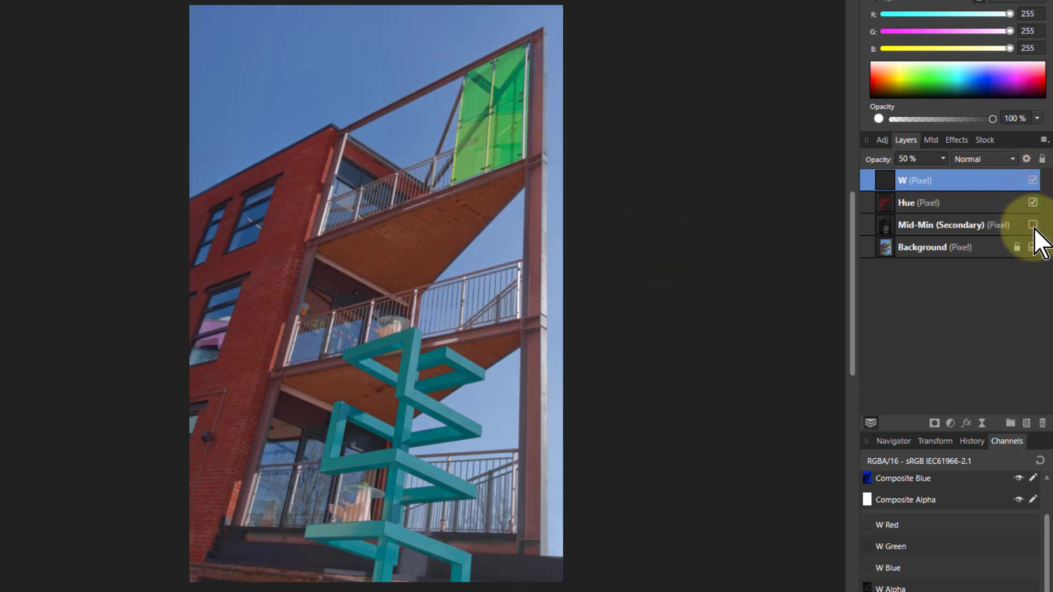
click(1034, 227)
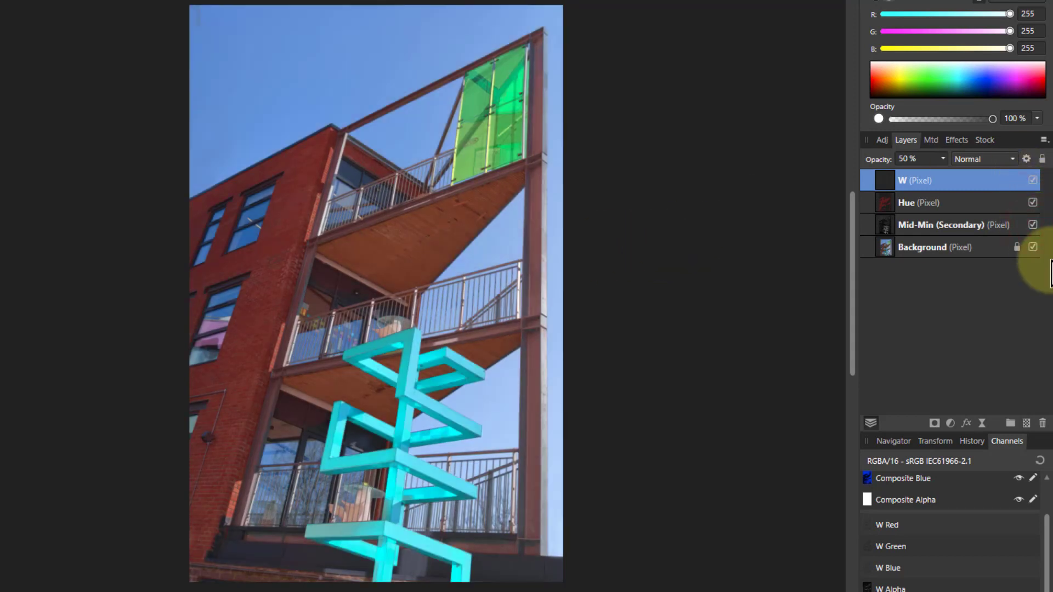
click(1032, 181)
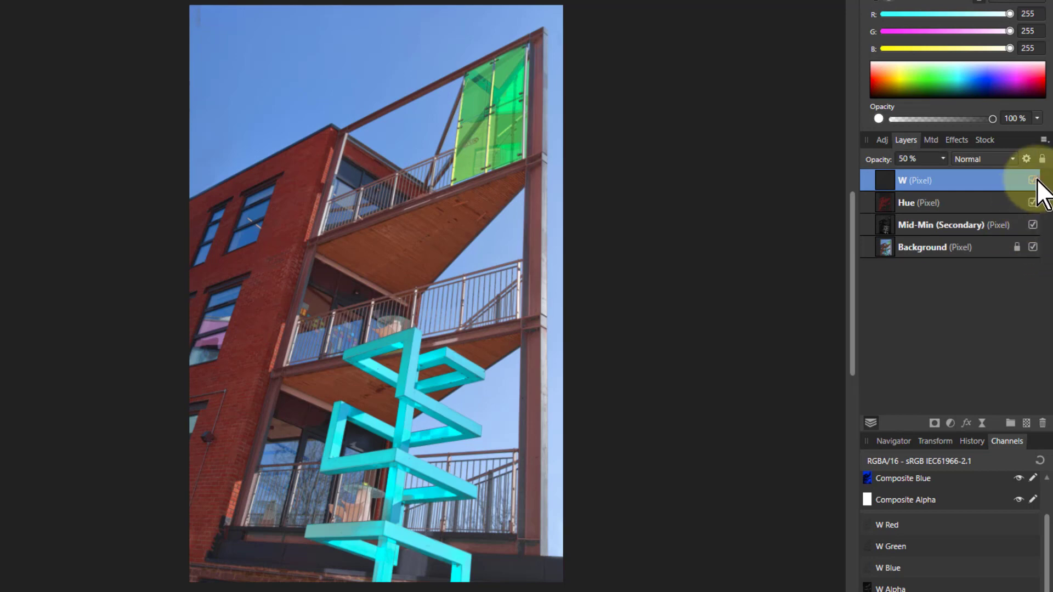
click(1033, 201)
click(1033, 225)
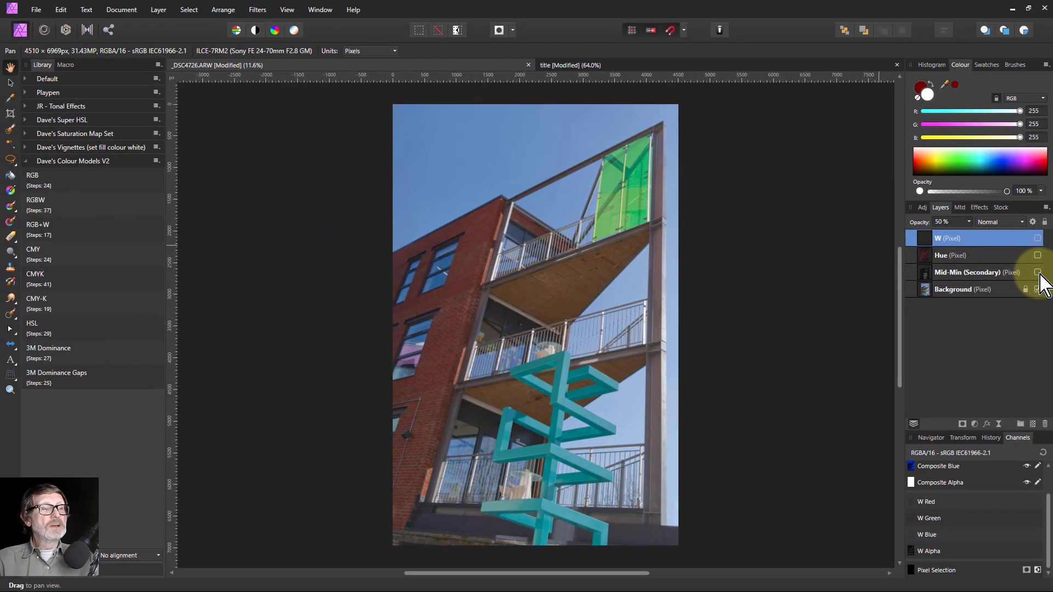
click(1032, 225)
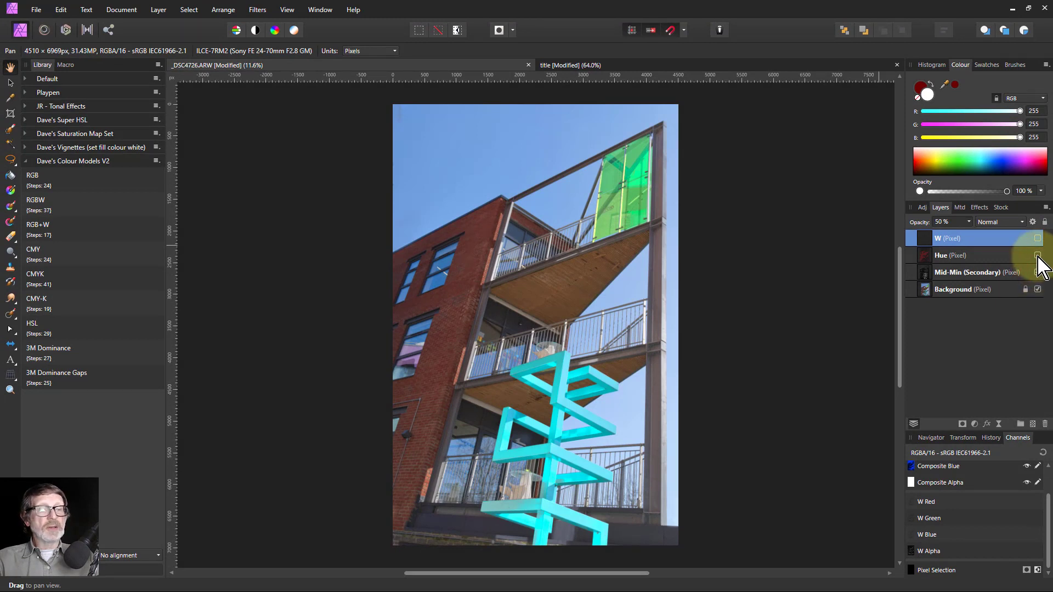
click(1037, 255)
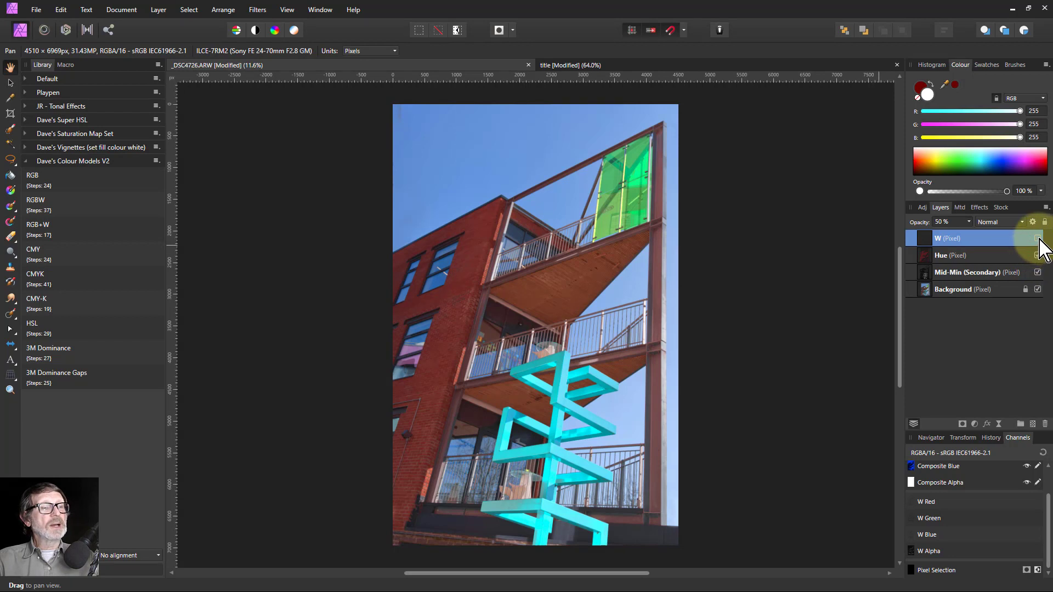
click(1037, 239)
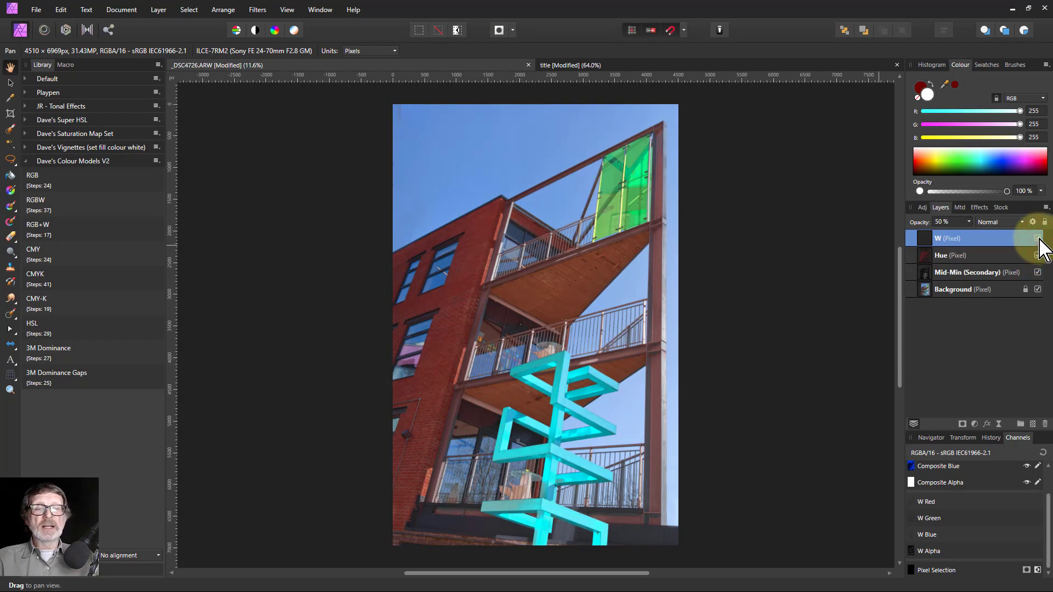